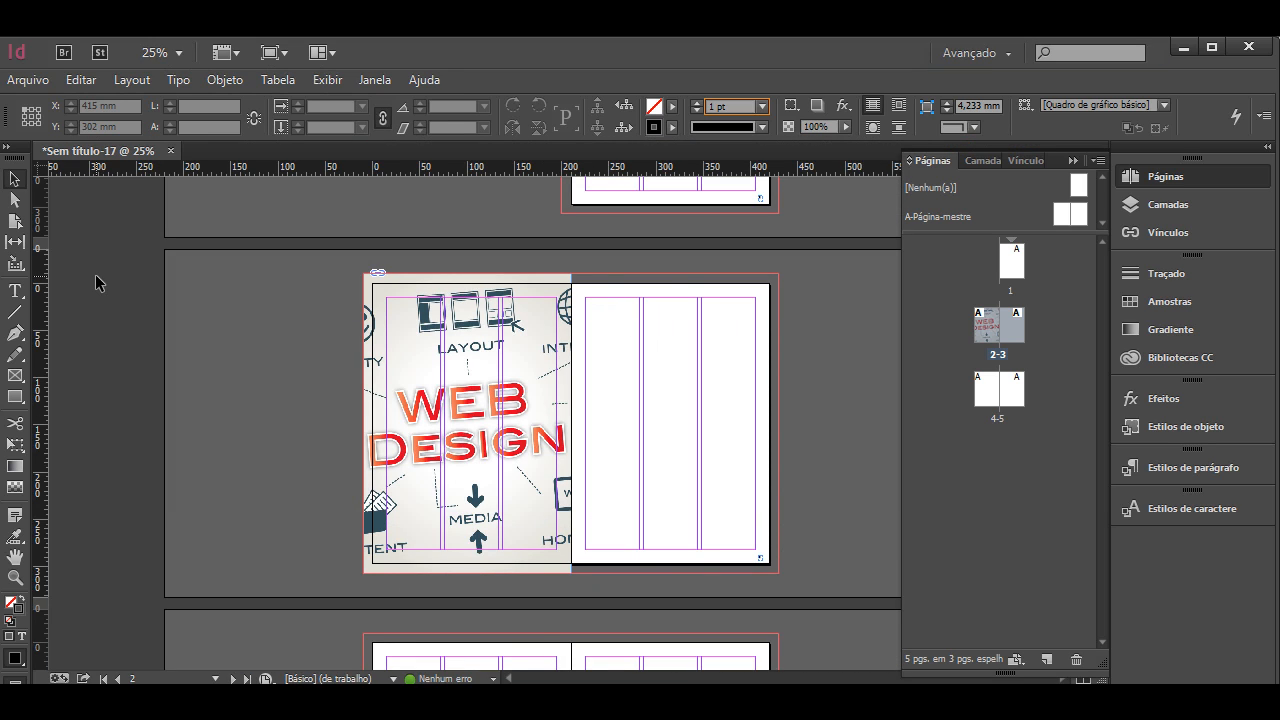
Step: Create a text frame about 180 × 39 mm across the three columns at the top of page 3 and enter "Design Web"
{"action": "key", "text": "ctrl+="}
{"action": "key", "text": "ctrl+="}
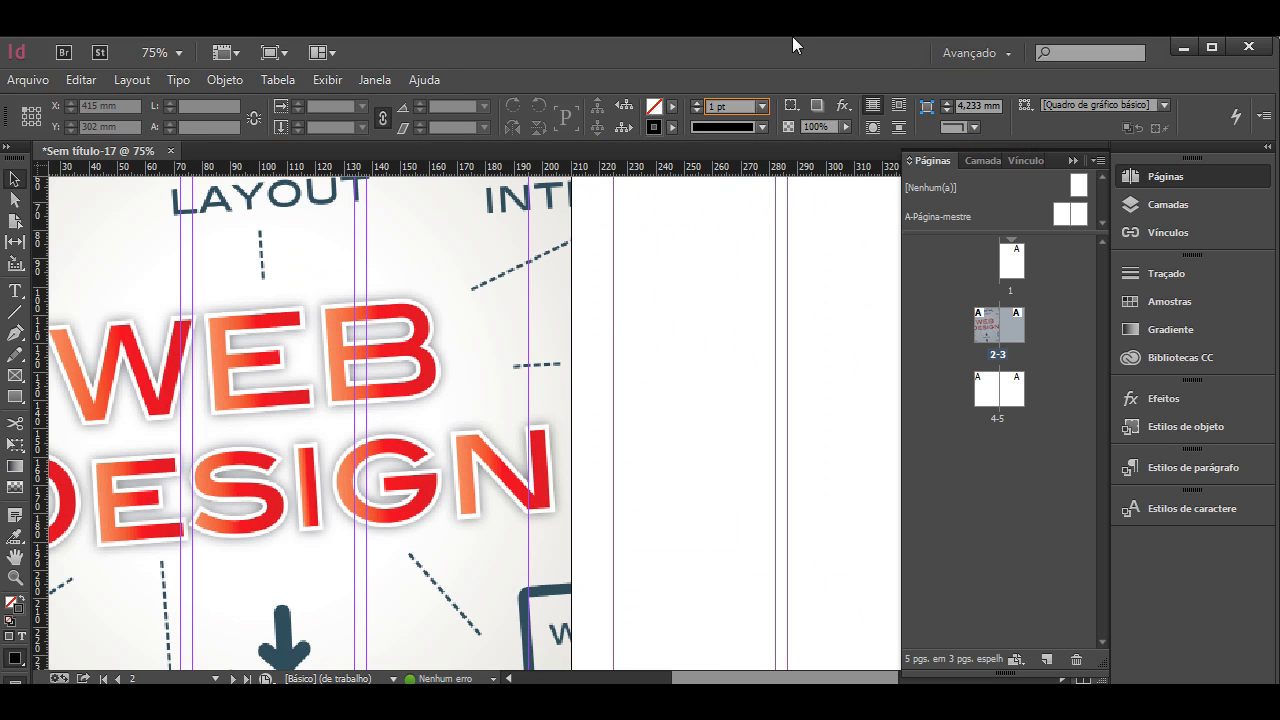
{"action": "left_click_drag", "start_coordinate": [749, 282], "coordinate": [409, 463]}
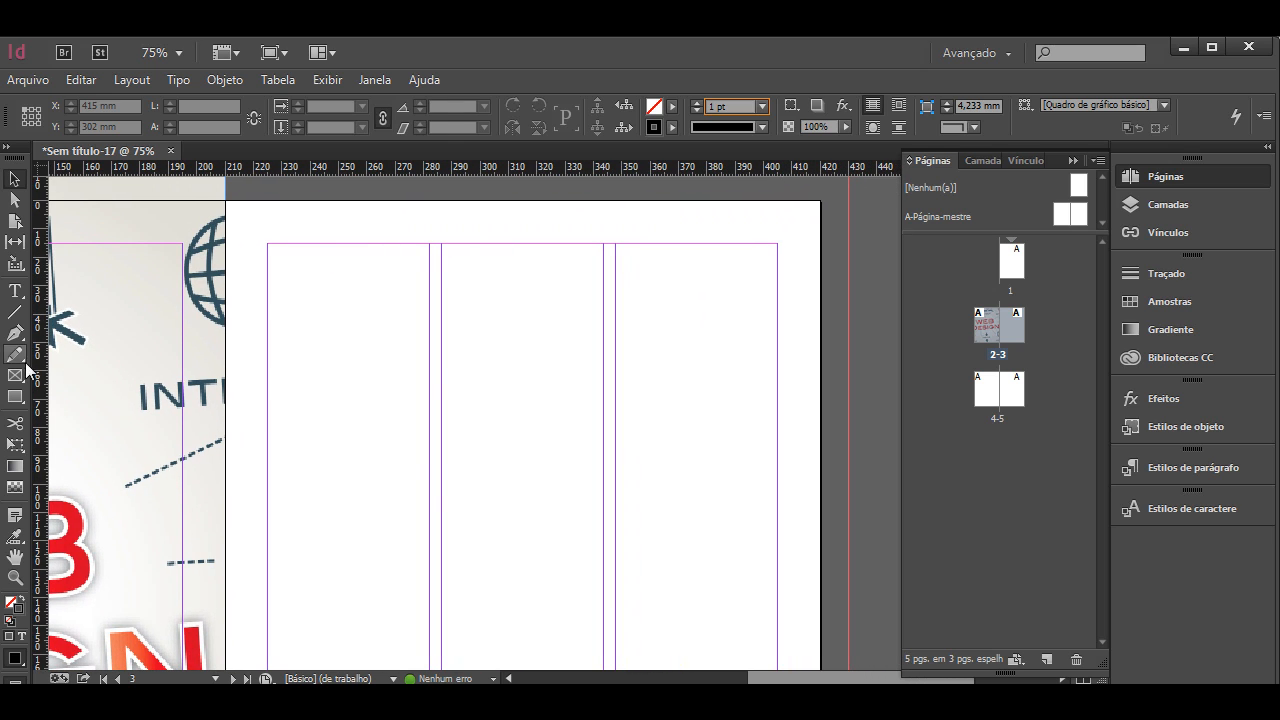
{"action": "left_click", "coordinate": [15, 291]}
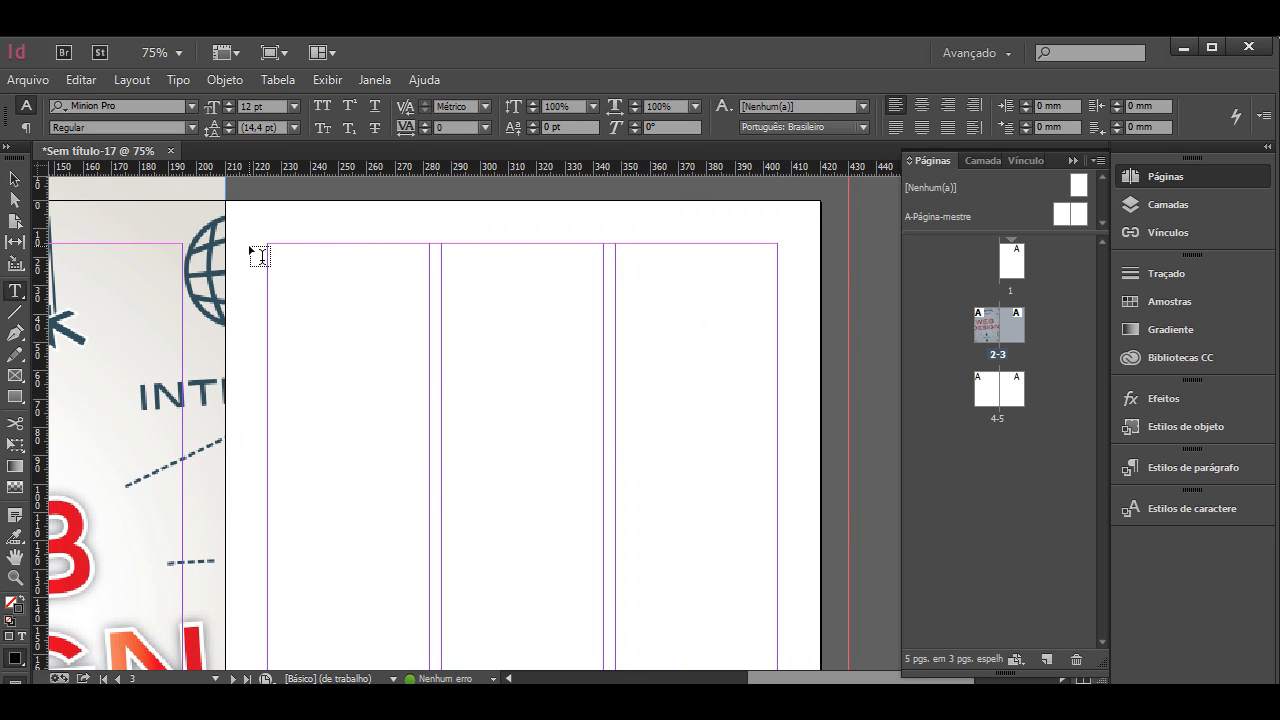
{"action": "left_click_drag", "start_coordinate": [268, 245], "coordinate": [777, 352]}
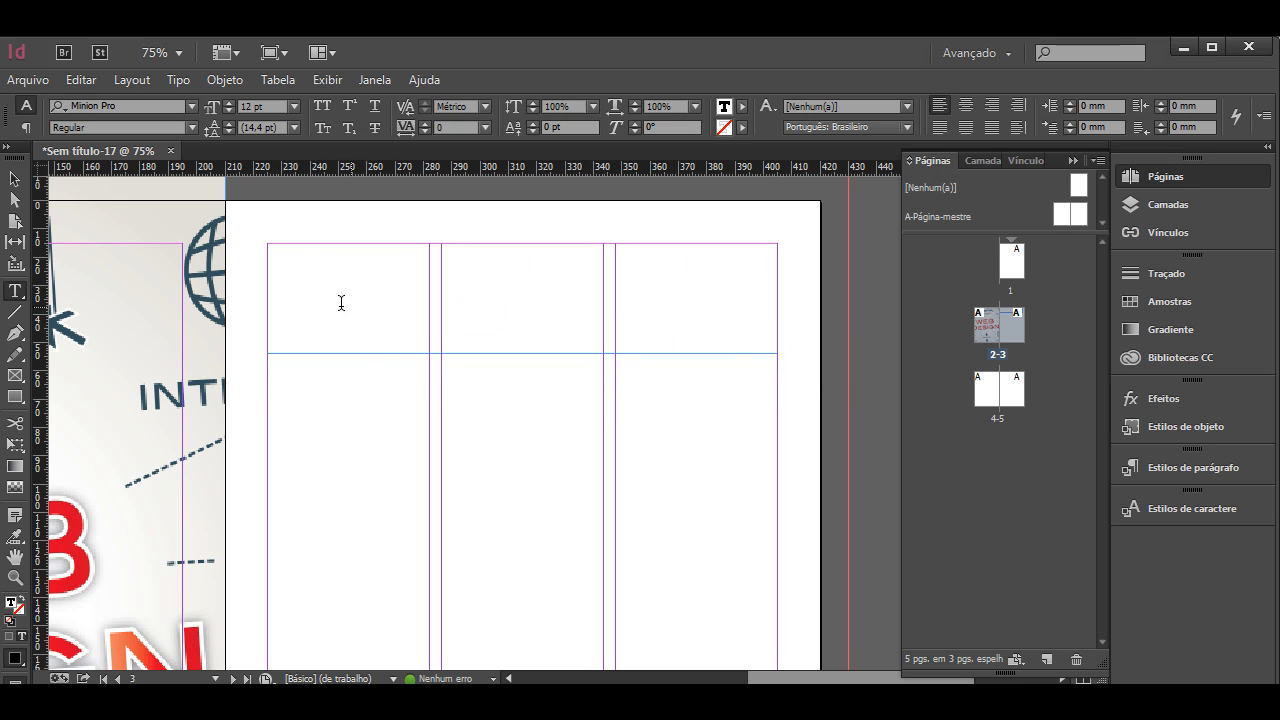
{"action": "type", "text": "D"}
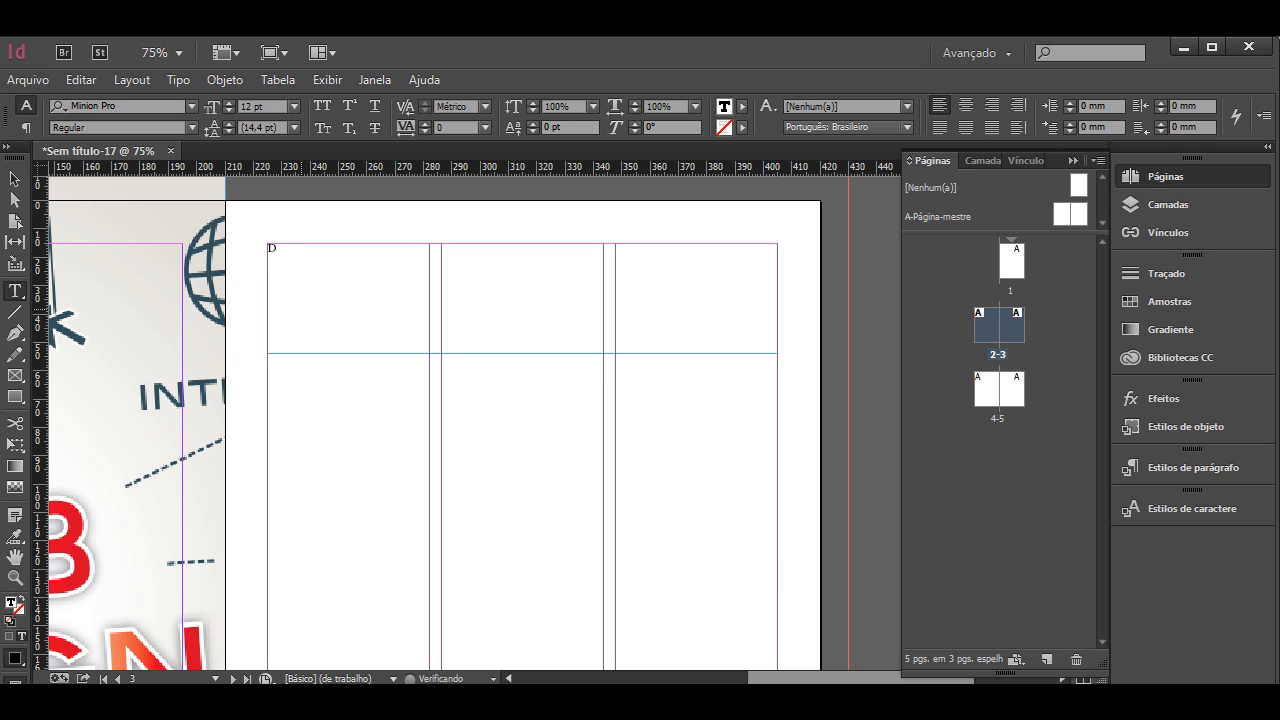
{"action": "type", "text": "esign Web"}
Step: Set the whole "Design Web" title in Calibri Bold
{"action": "left_click_drag", "start_coordinate": [336, 252], "coordinate": [246, 260]}
{"action": "left_click", "coordinate": [118, 105]}
{"action": "type", "text": "c"}
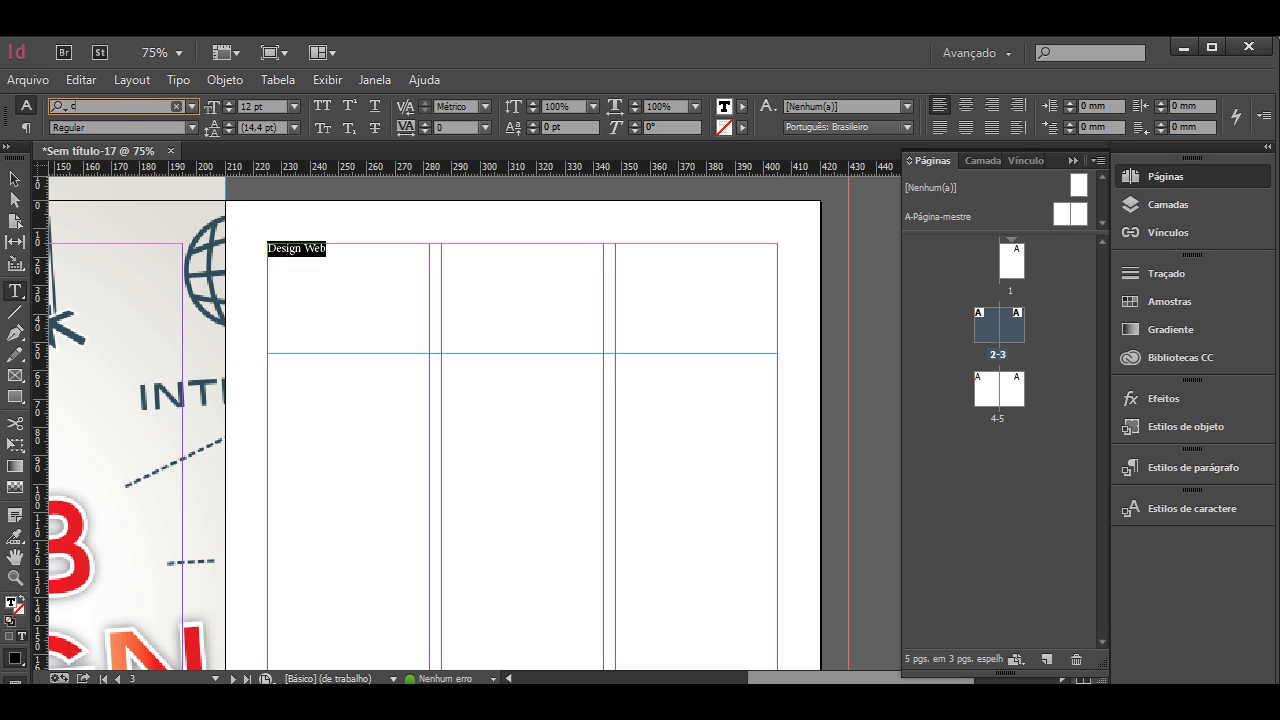
{"action": "type", "text": "alib"}
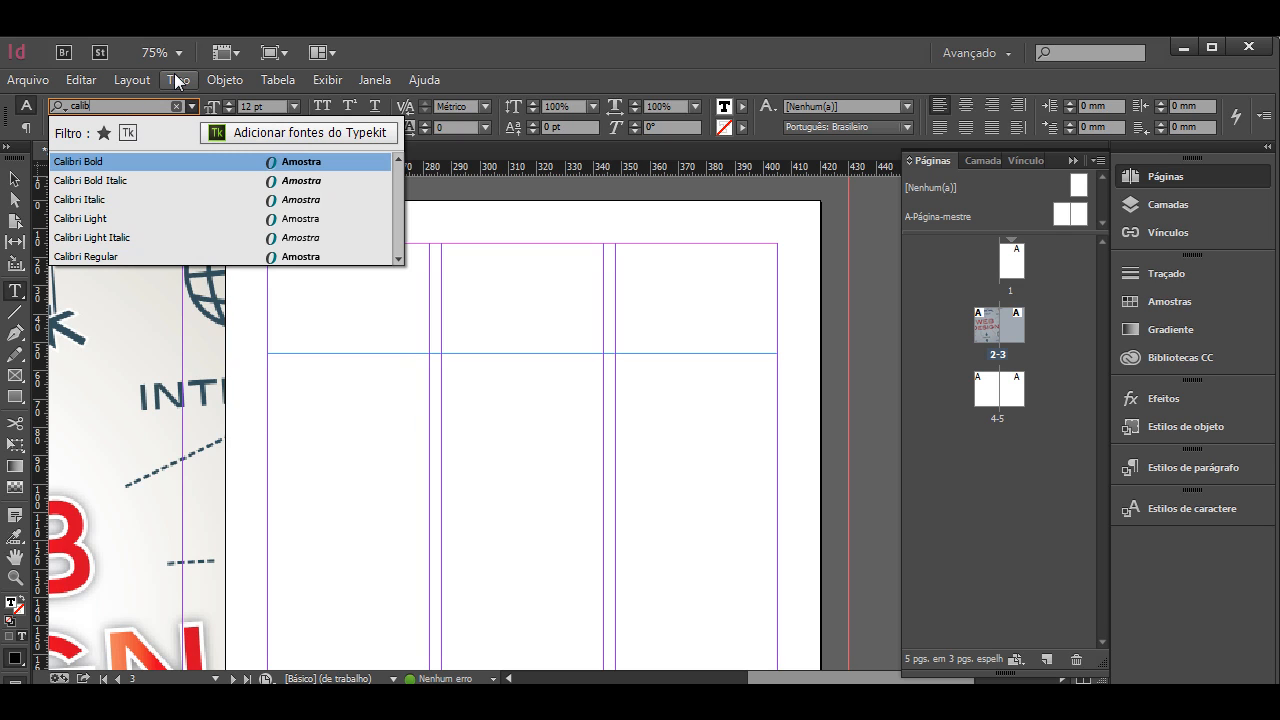
{"action": "left_click", "coordinate": [100, 166]}
{"action": "key", "text": "Return"}
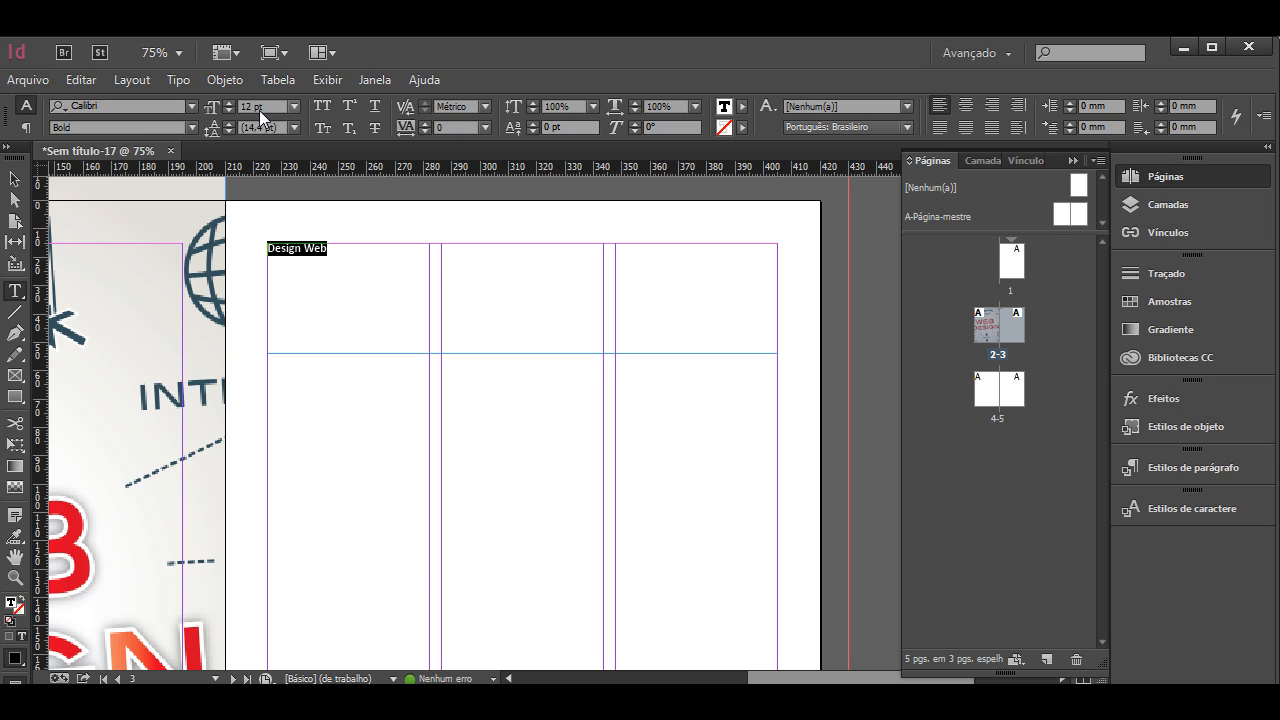
Step: Set the font size of the "Design Web" title to 70 pt
{"action": "left_click", "coordinate": [295, 107]}
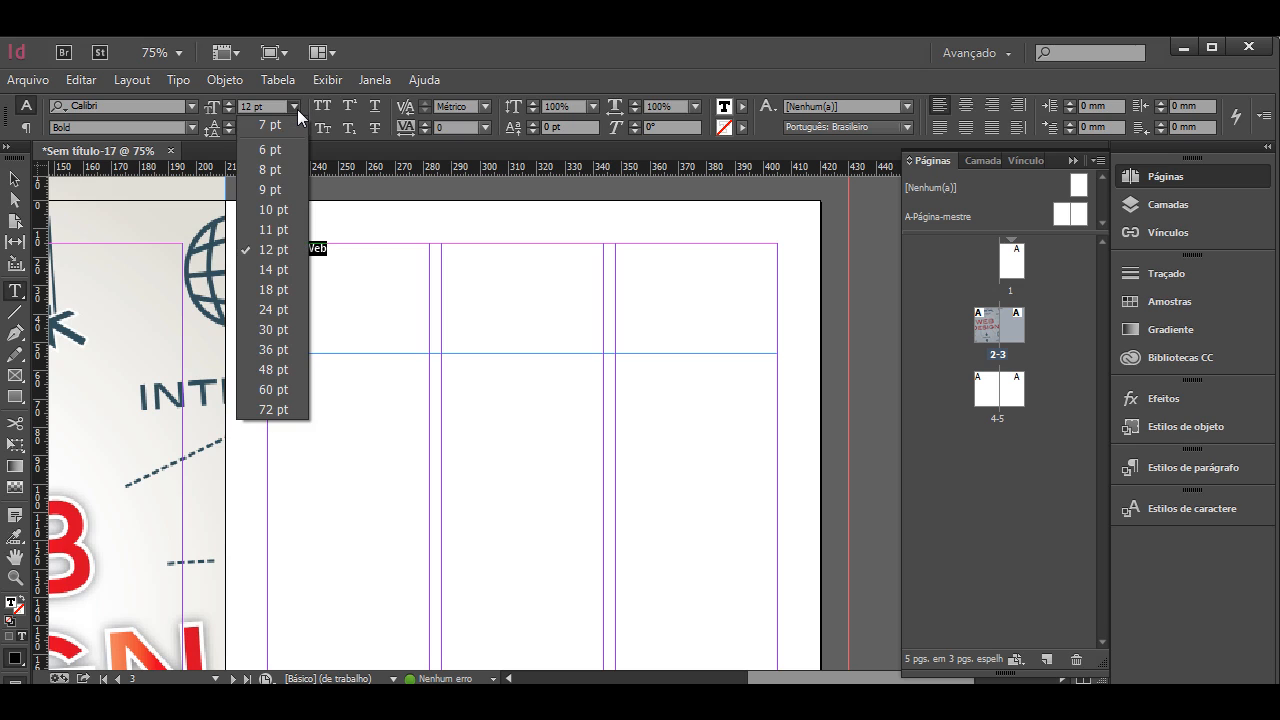
{"action": "left_click", "coordinate": [273, 404]}
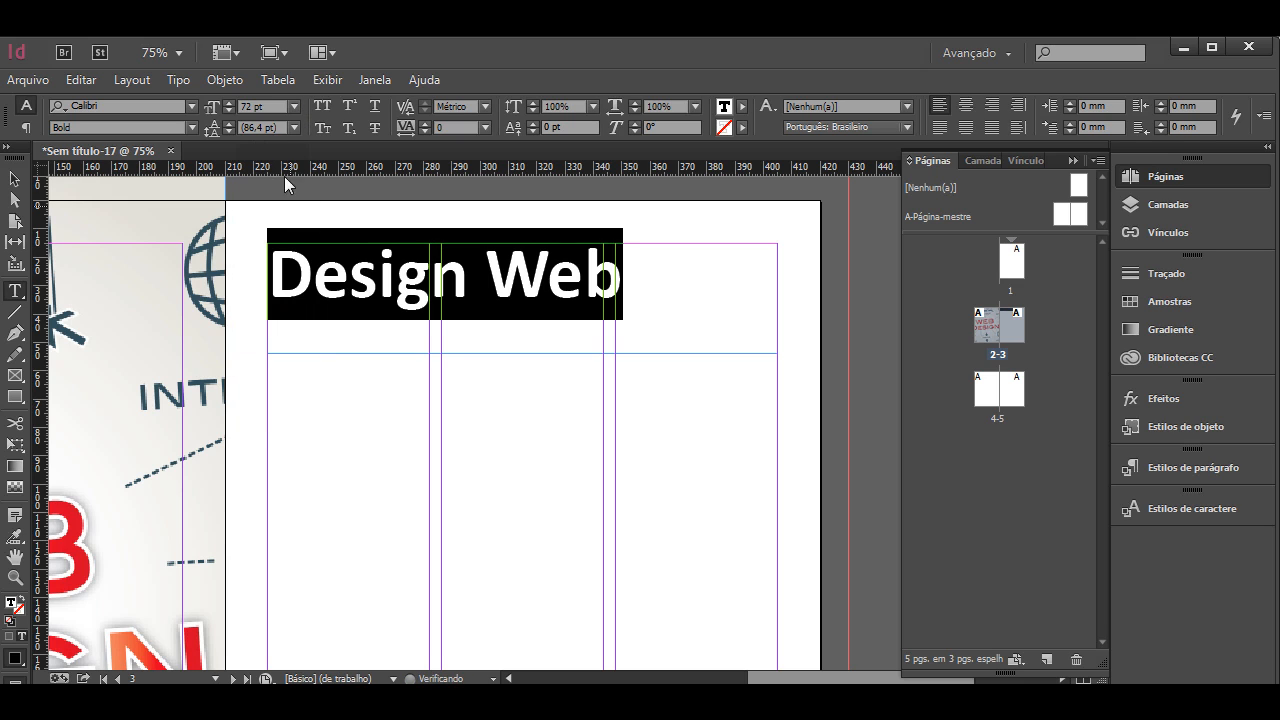
{"action": "double_click", "coordinate": [261, 107]}
{"action": "type", "text": "70"}
{"action": "key", "text": "Return"}
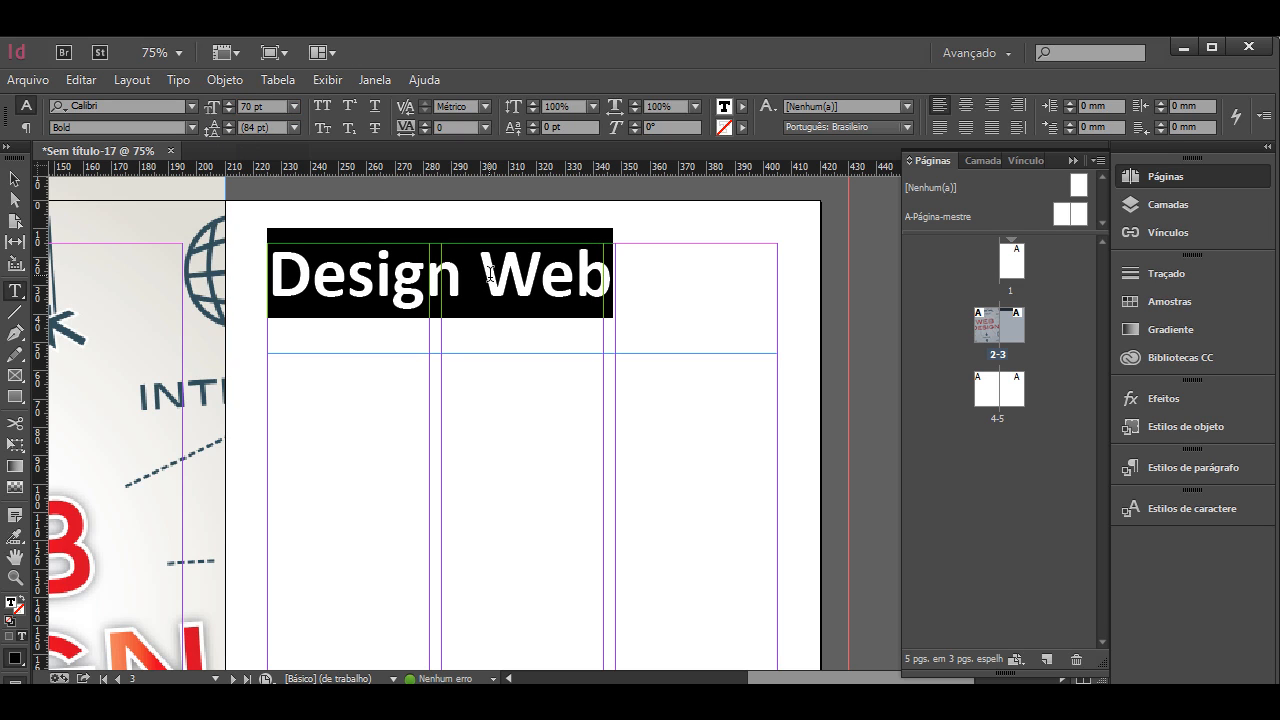
Step: Change only the word "Web" in the title to the Arial font in the Black style
{"action": "left_click", "coordinate": [505, 287]}
{"action": "double_click", "coordinate": [505, 287]}
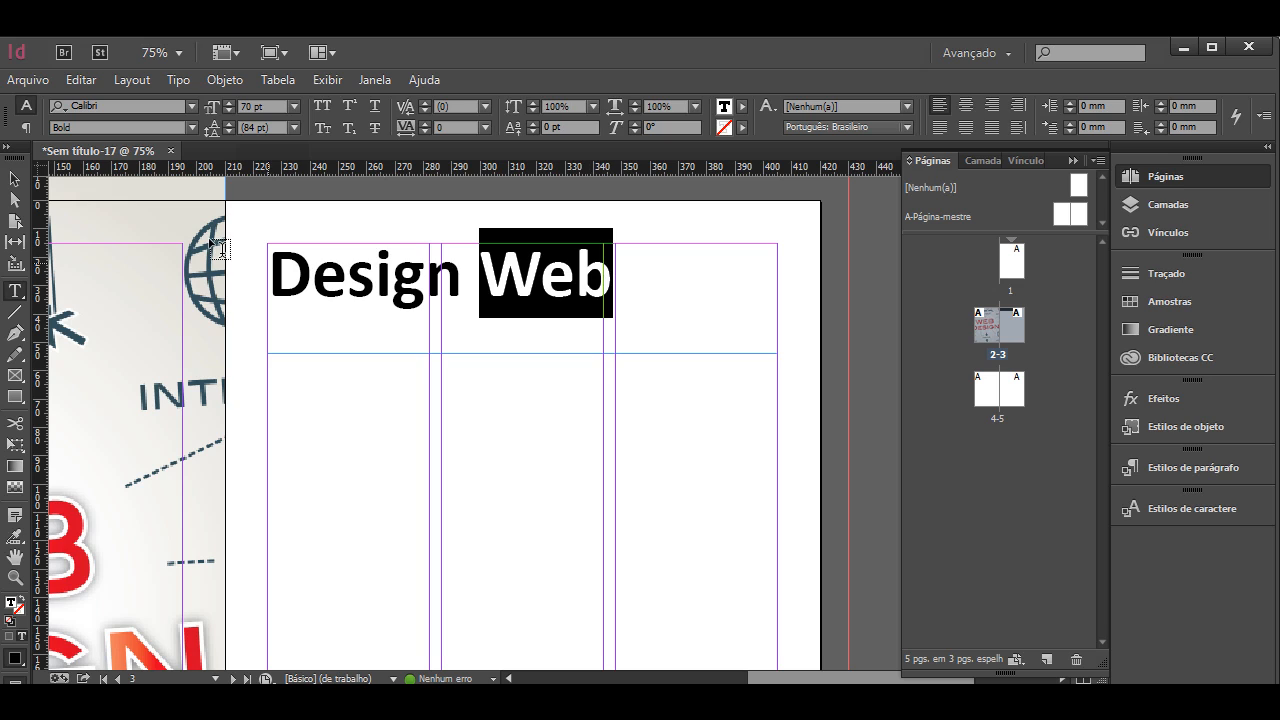
{"action": "left_click", "coordinate": [191, 128]}
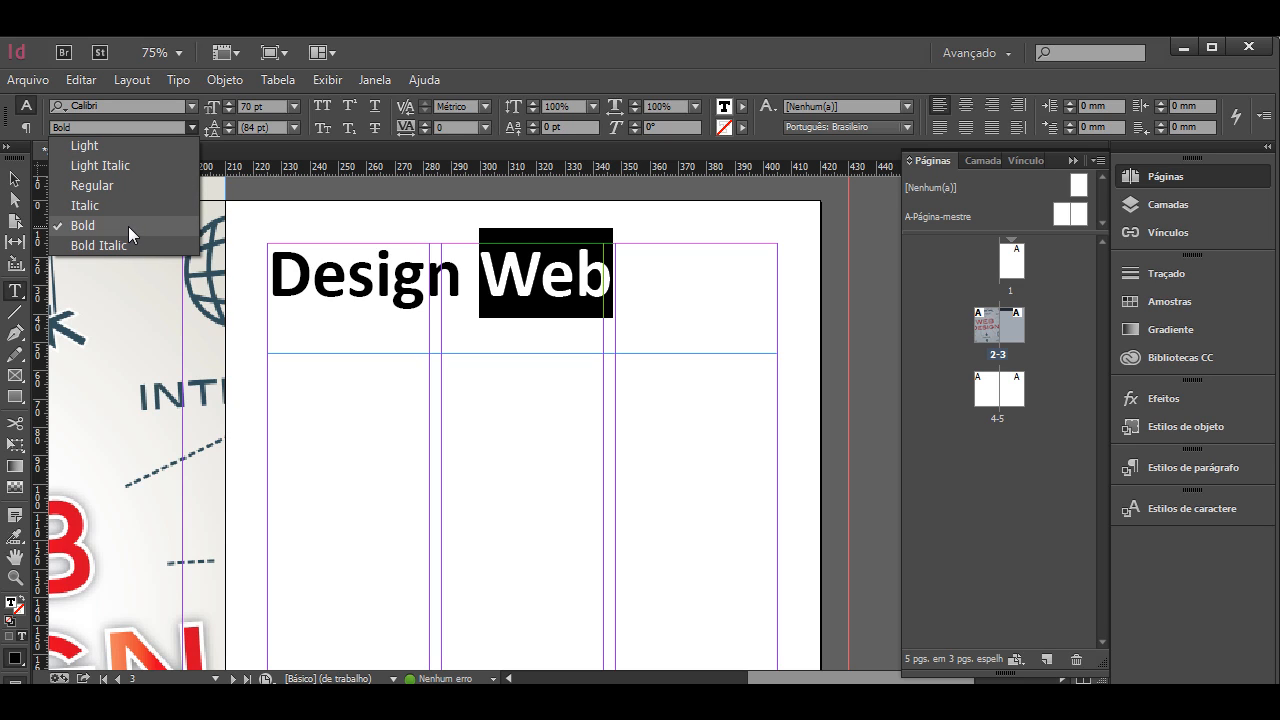
{"action": "left_click", "coordinate": [185, 109]}
{"action": "left_click", "coordinate": [192, 107]}
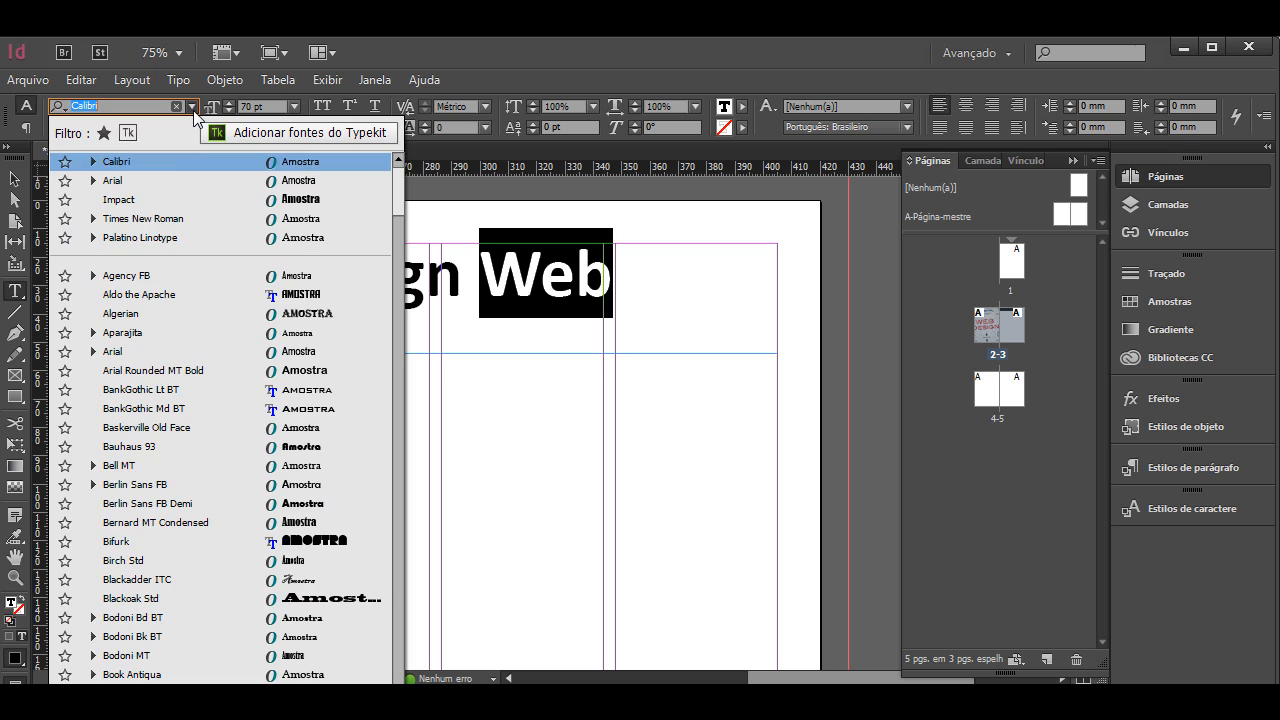
{"action": "key", "text": "Down"}
{"action": "key", "text": "Return"}
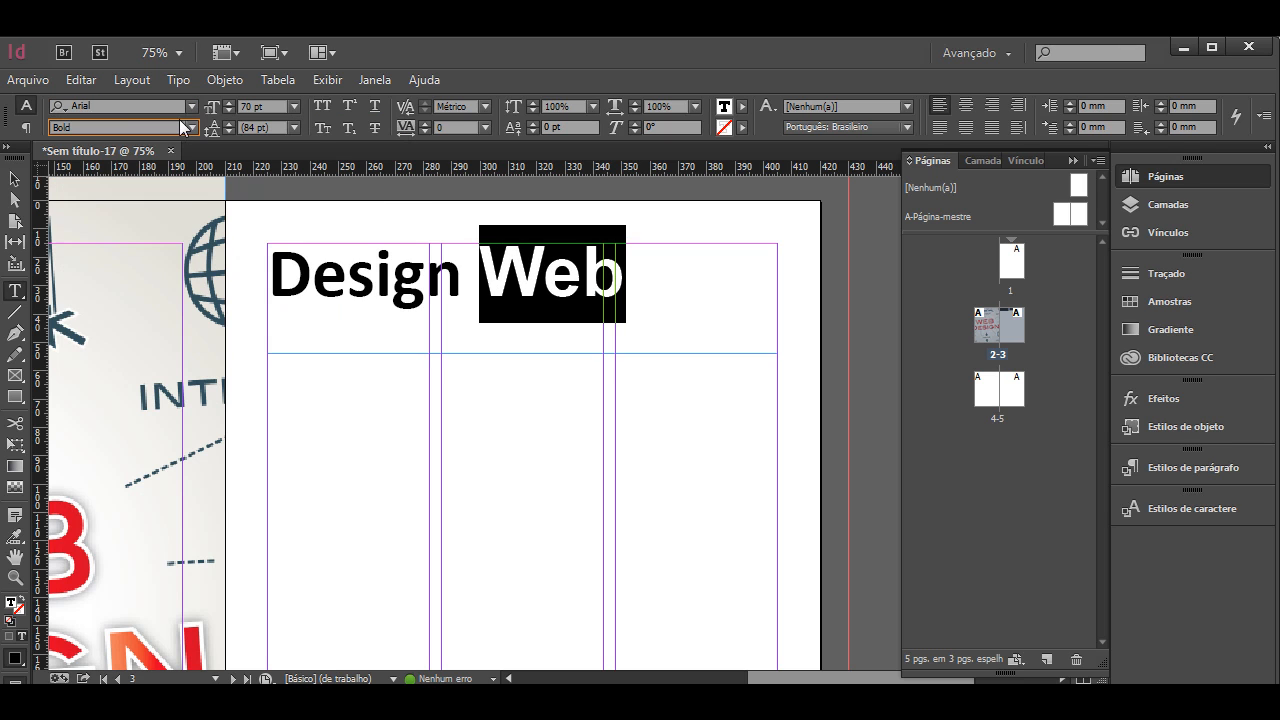
{"action": "left_click", "coordinate": [190, 127]}
{"action": "left_click", "coordinate": [104, 246]}
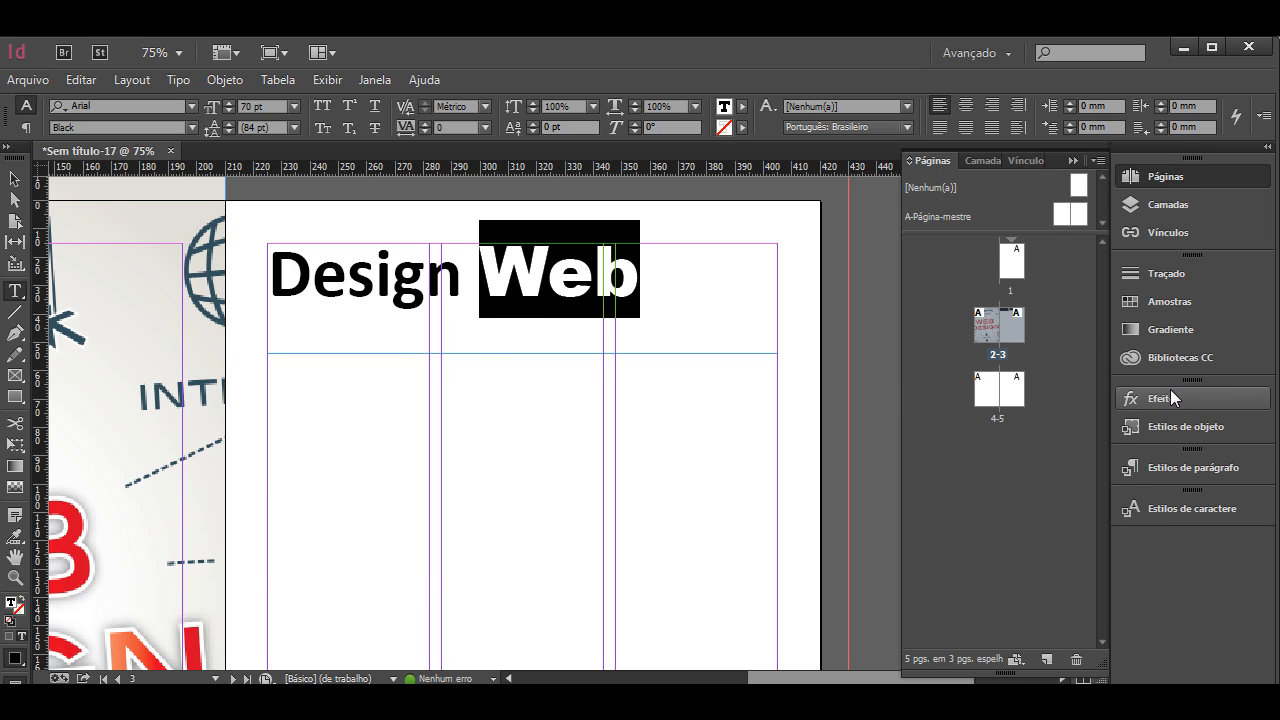
Step: Fill the word "Web" with the red swatch C=15 M=100 Y=100 K=0 and deselect it
{"action": "left_click", "coordinate": [1174, 302]}
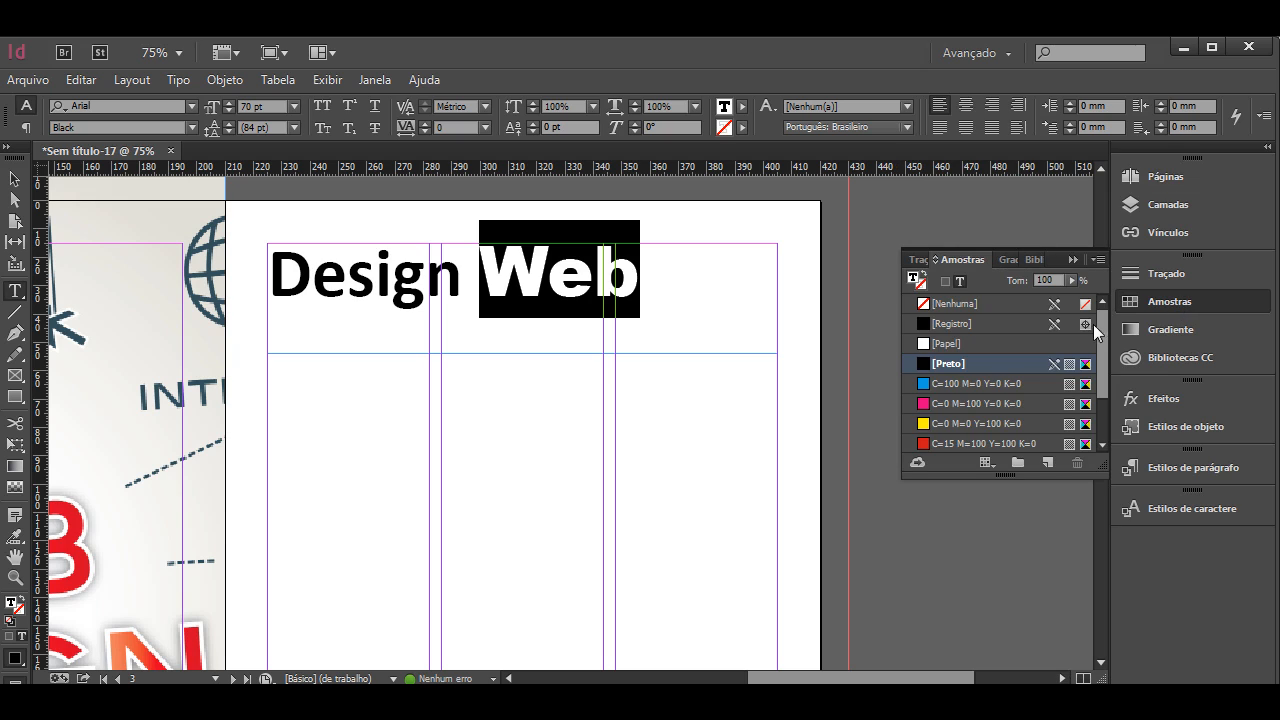
{"action": "left_click", "coordinate": [935, 441]}
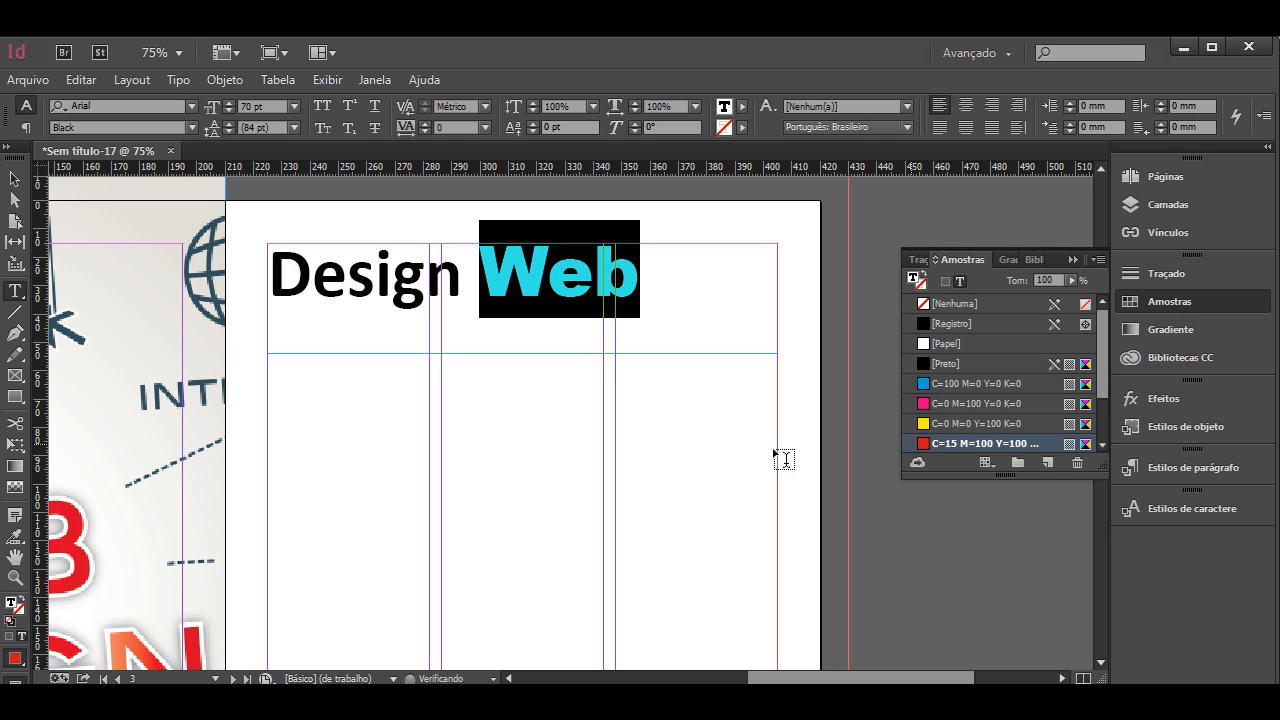
{"action": "left_click", "coordinate": [511, 474]}
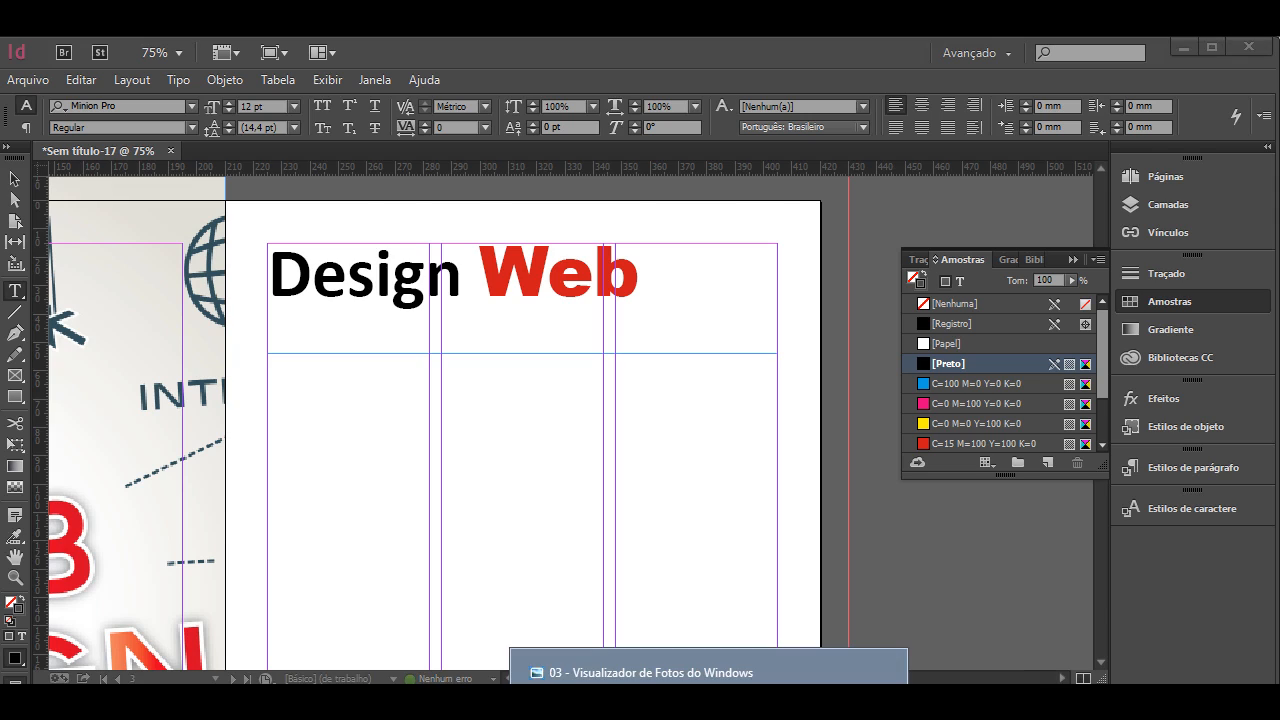
Step: Consult the reference spread in the Windows photo viewer and lower the word "Web" with a baseline shift of -25 pt
{"action": "left_click", "coordinate": [650, 672]}
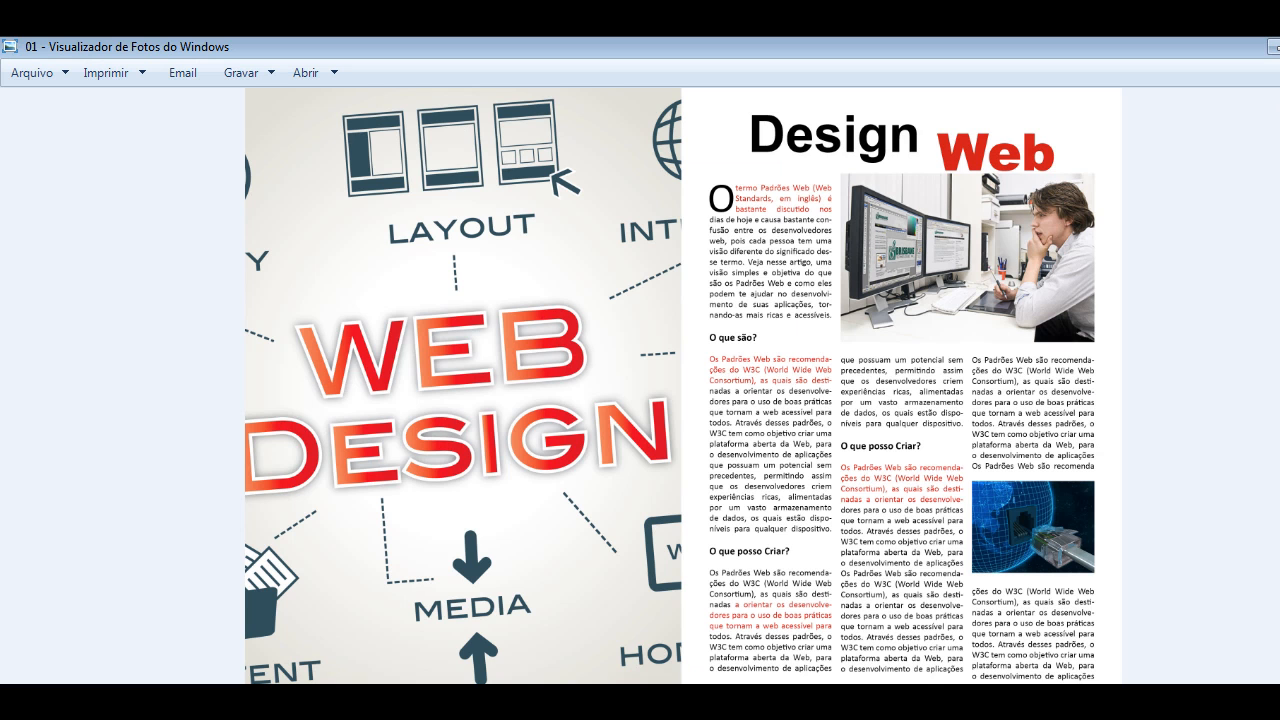
{"action": "left_click", "coordinate": [1272, 46]}
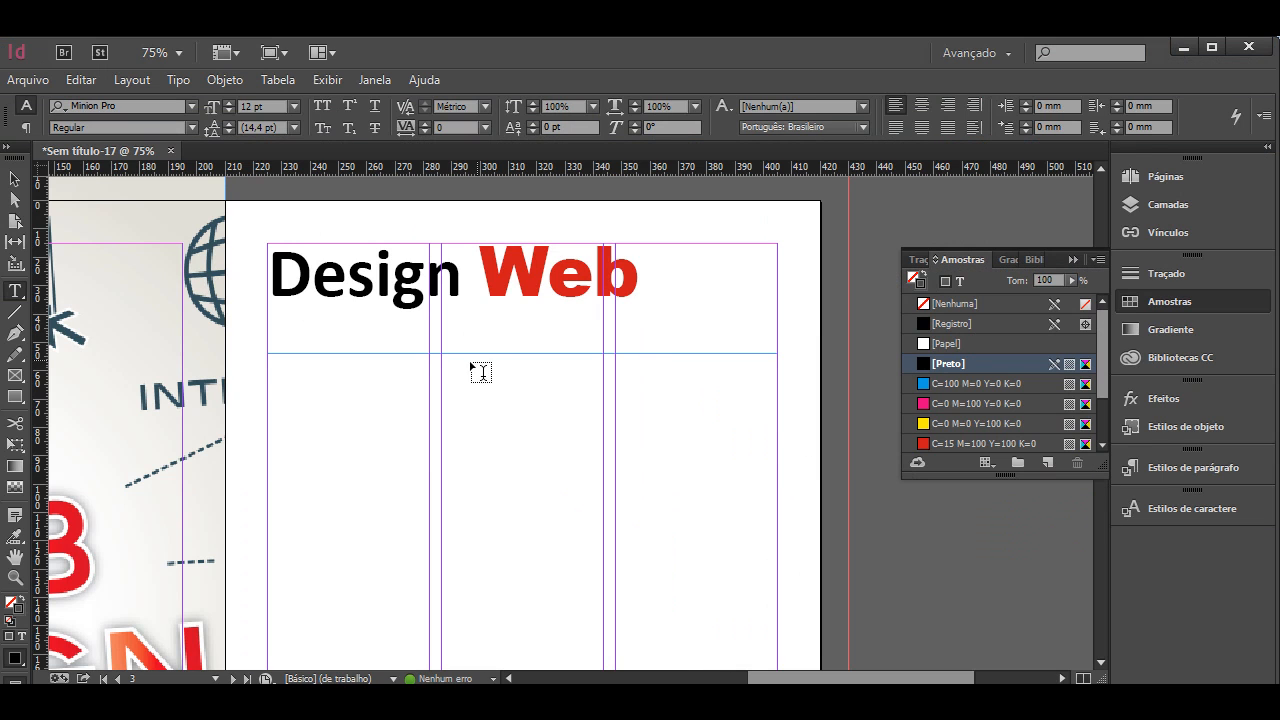
{"action": "left_click_drag", "start_coordinate": [640, 279], "coordinate": [488, 279]}
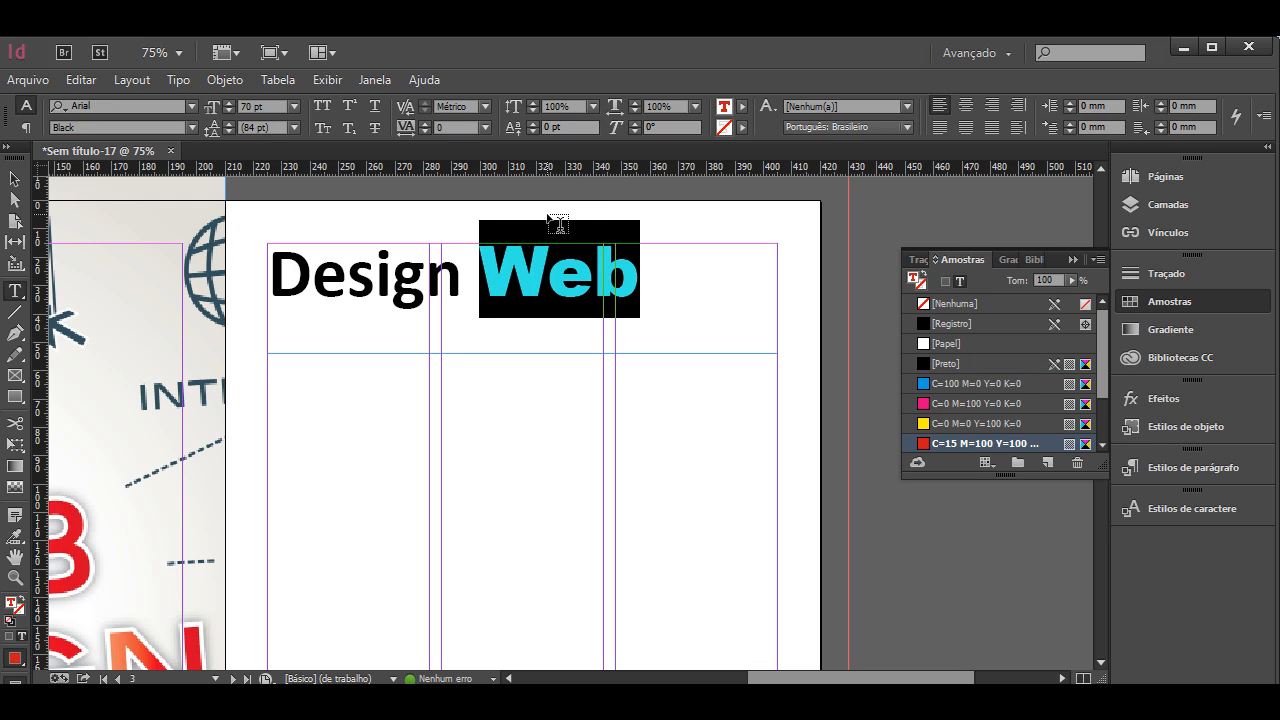
{"action": "left_click", "coordinate": [532, 123]}
{"action": "left_click", "coordinate": [532, 123]}
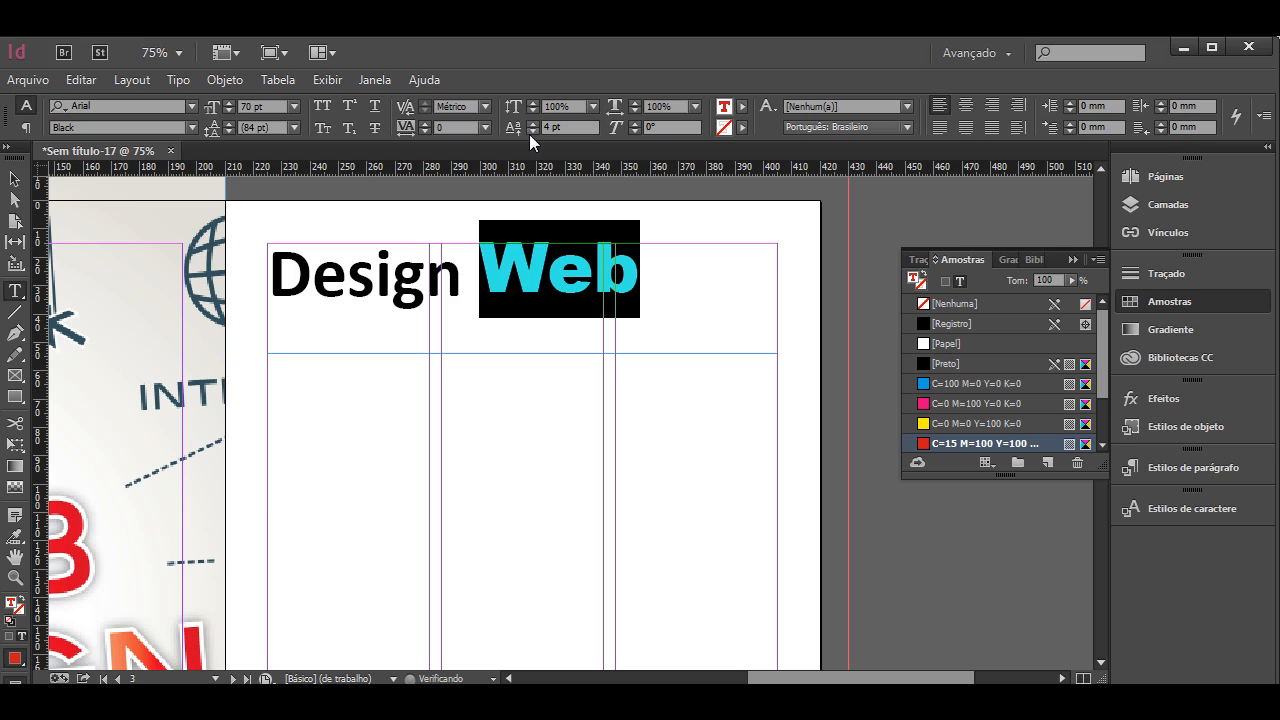
{"action": "left_click", "coordinate": [531, 130]}
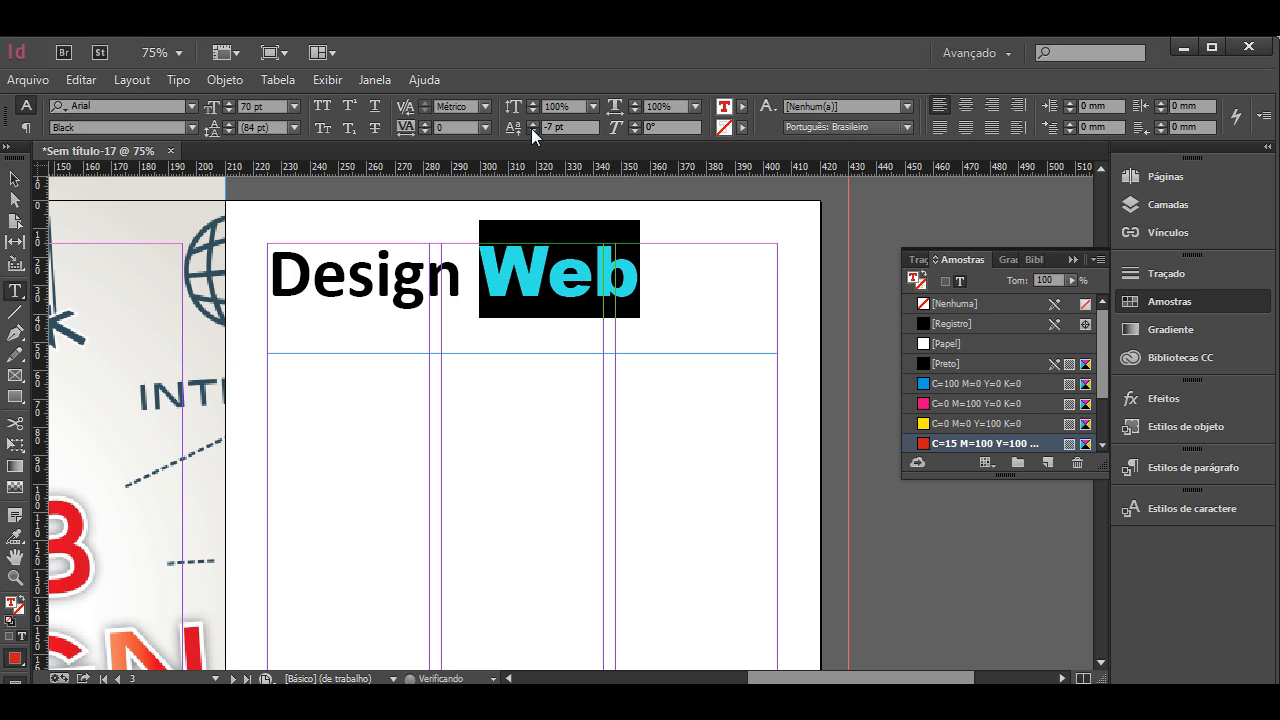
{"action": "left_click", "coordinate": [531, 129]}
{"action": "left_click", "coordinate": [531, 129]}
{"action": "left_click", "coordinate": [531, 129]}
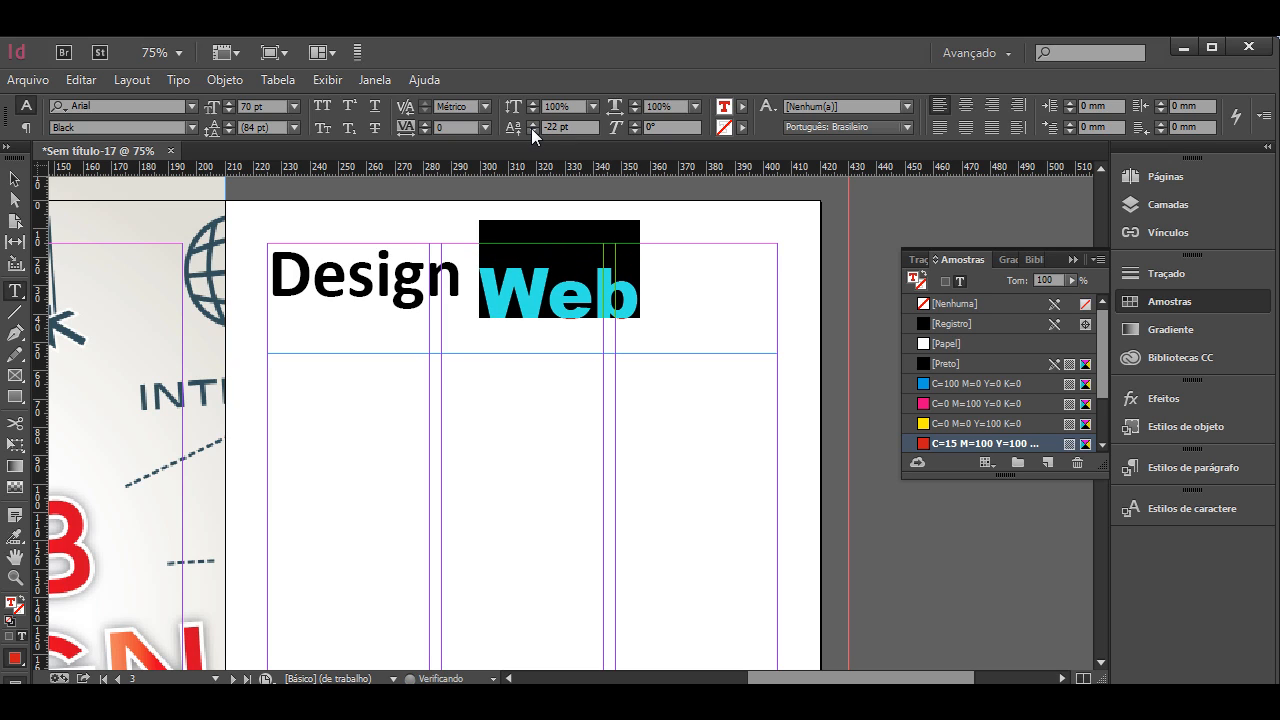
{"action": "left_click", "coordinate": [531, 129]}
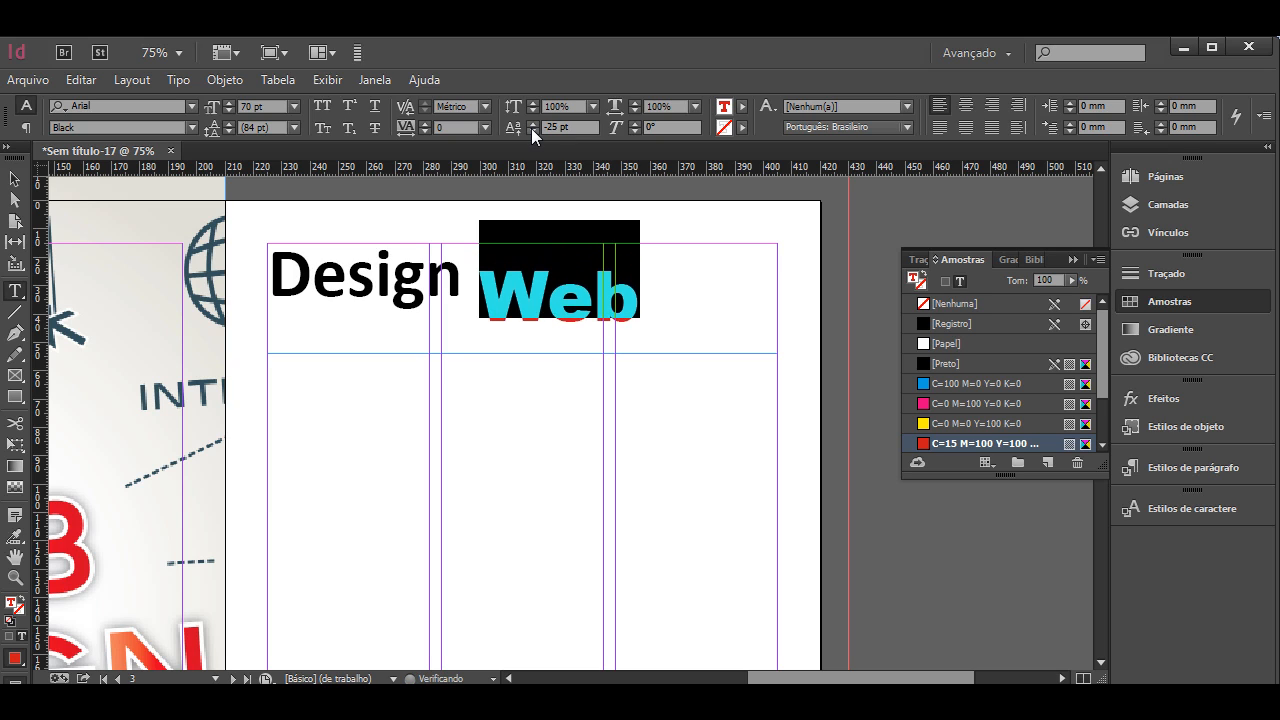
Step: Centre the title text, comparing it with the reference spread, and shorten its frame from below to a height of about 30.5 mm
{"action": "left_click_drag", "start_coordinate": [677, 291], "coordinate": [268, 295]}
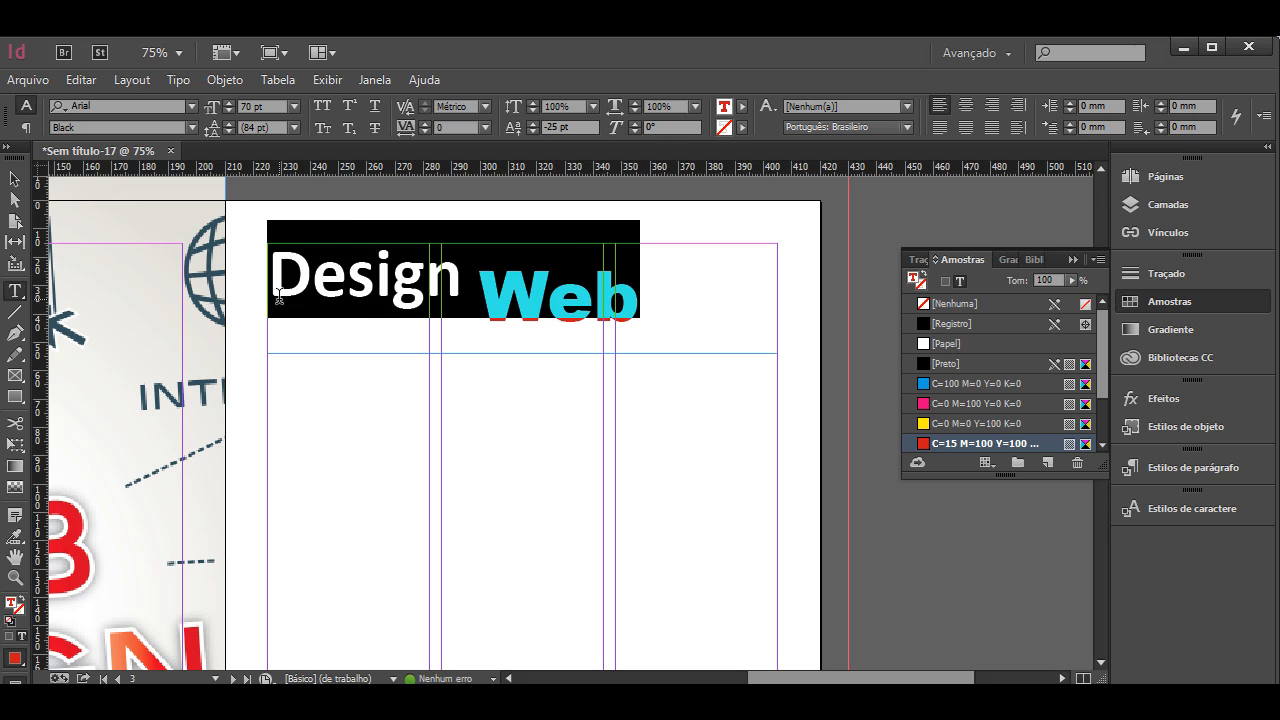
{"action": "left_click", "coordinate": [965, 105]}
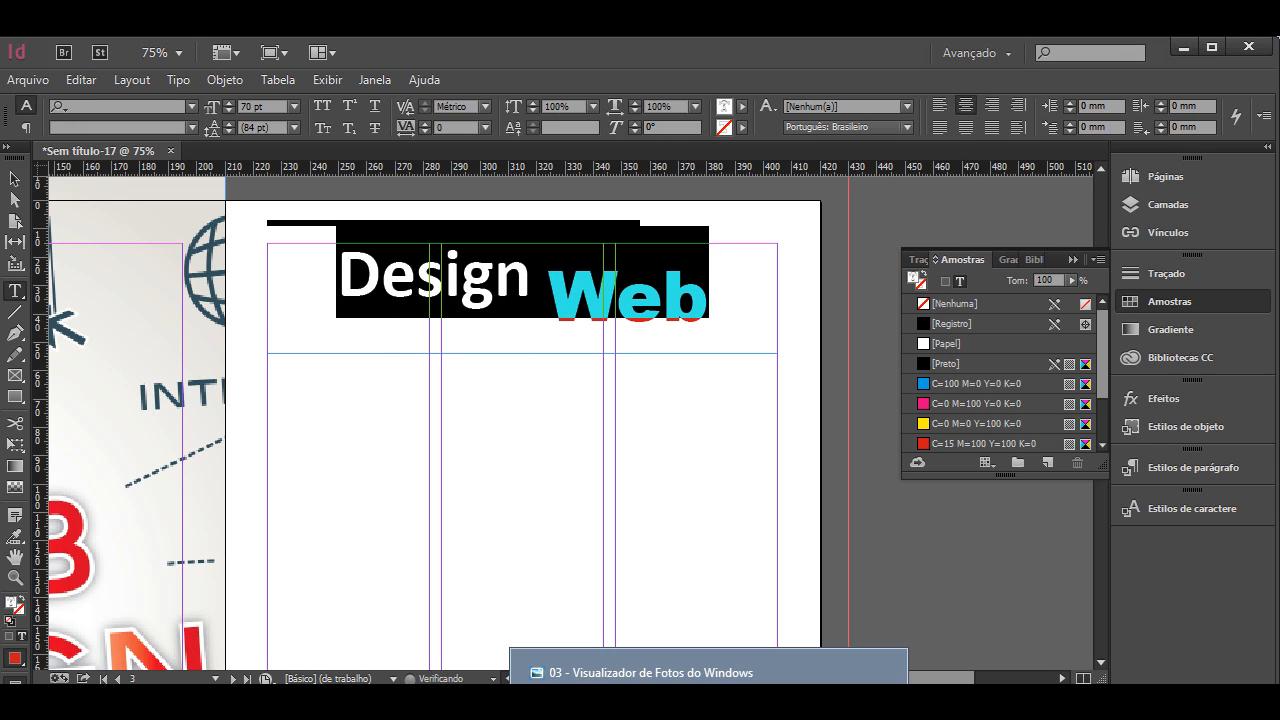
{"action": "left_click", "coordinate": [700, 668]}
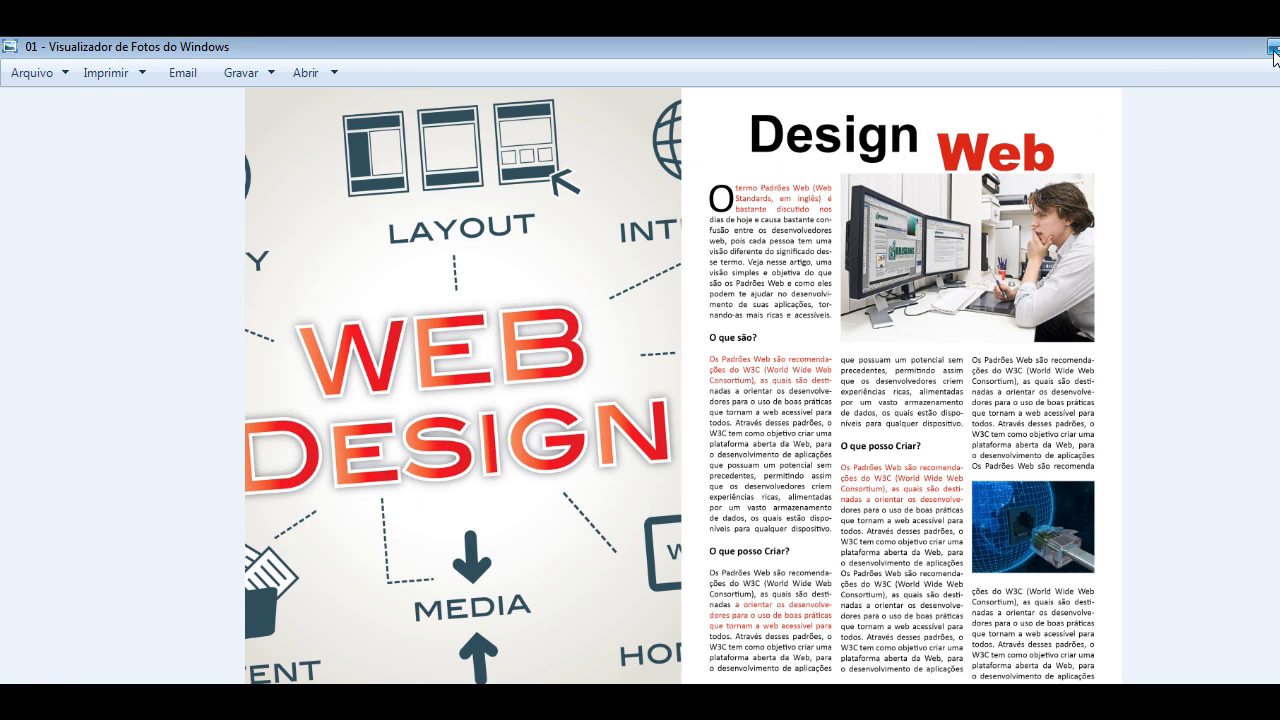
{"action": "left_click", "coordinate": [1274, 46]}
{"action": "key", "text": "Escape"}
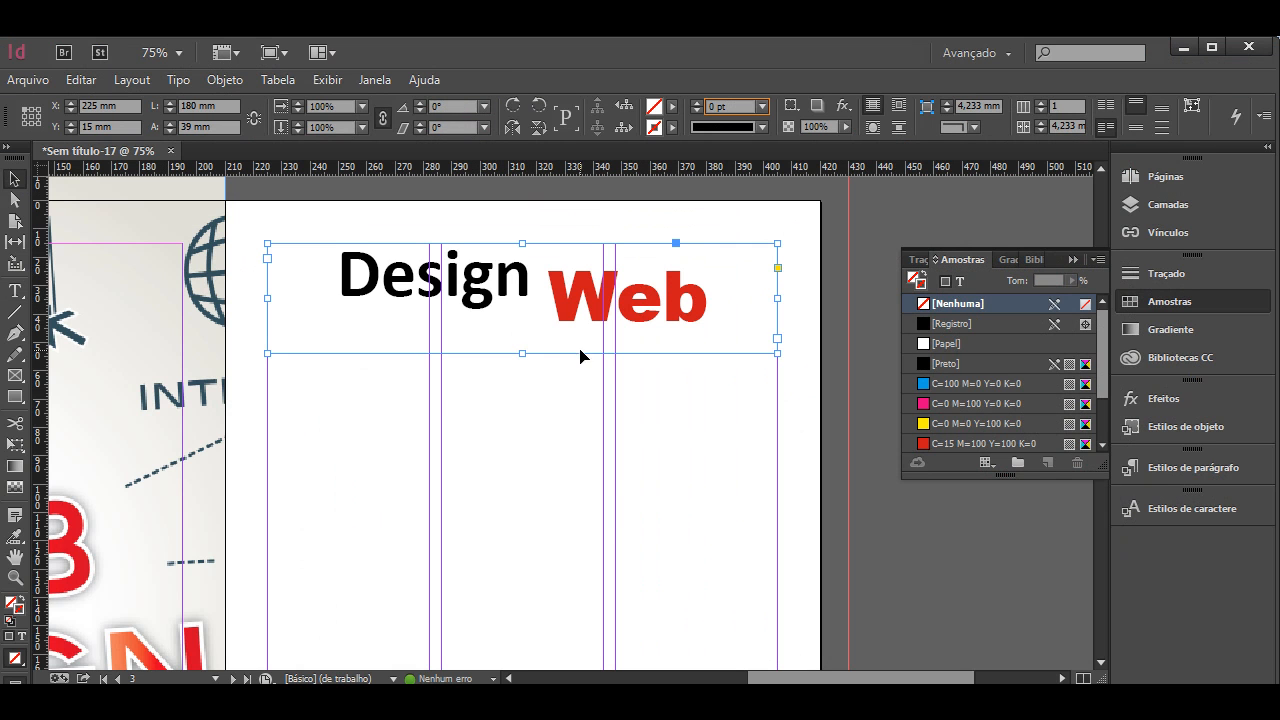
{"action": "left_click_drag", "start_coordinate": [522, 341], "coordinate": [517, 330]}
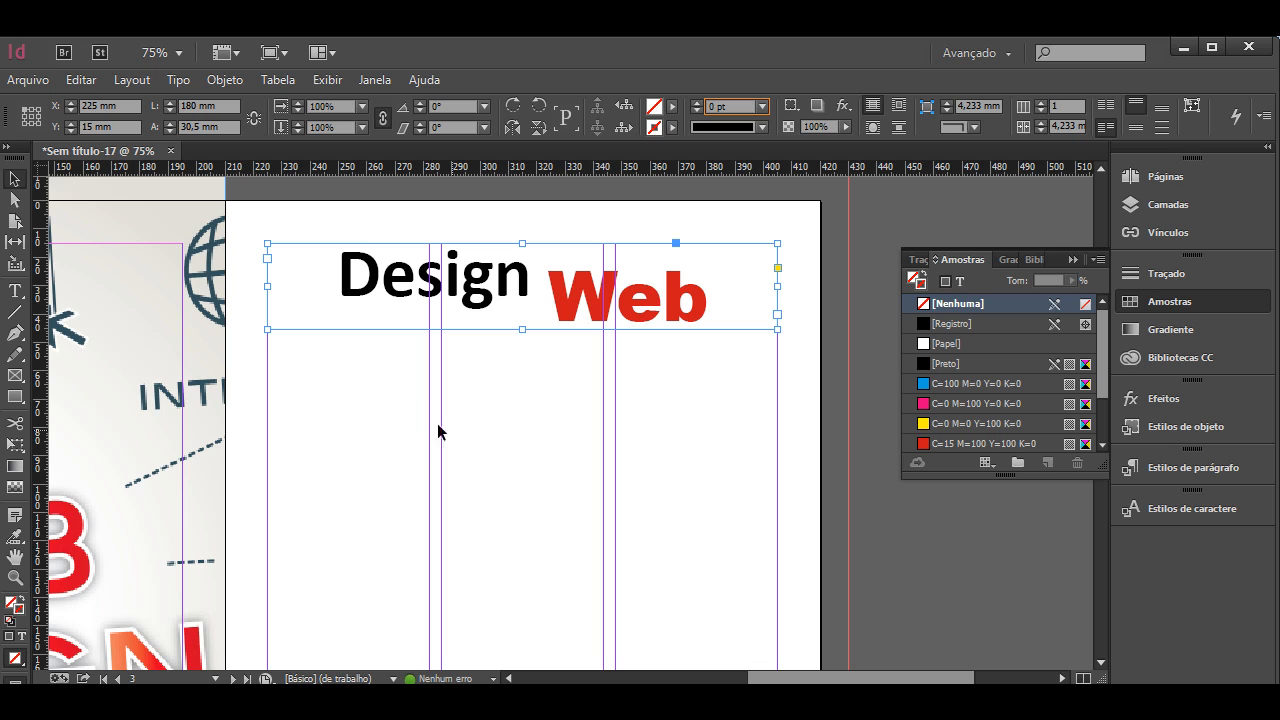
Step: Examine the text columns and image placement of the reference spread in the photo viewer and return to page 3 of the layout
{"action": "left_click", "coordinate": [600, 668]}
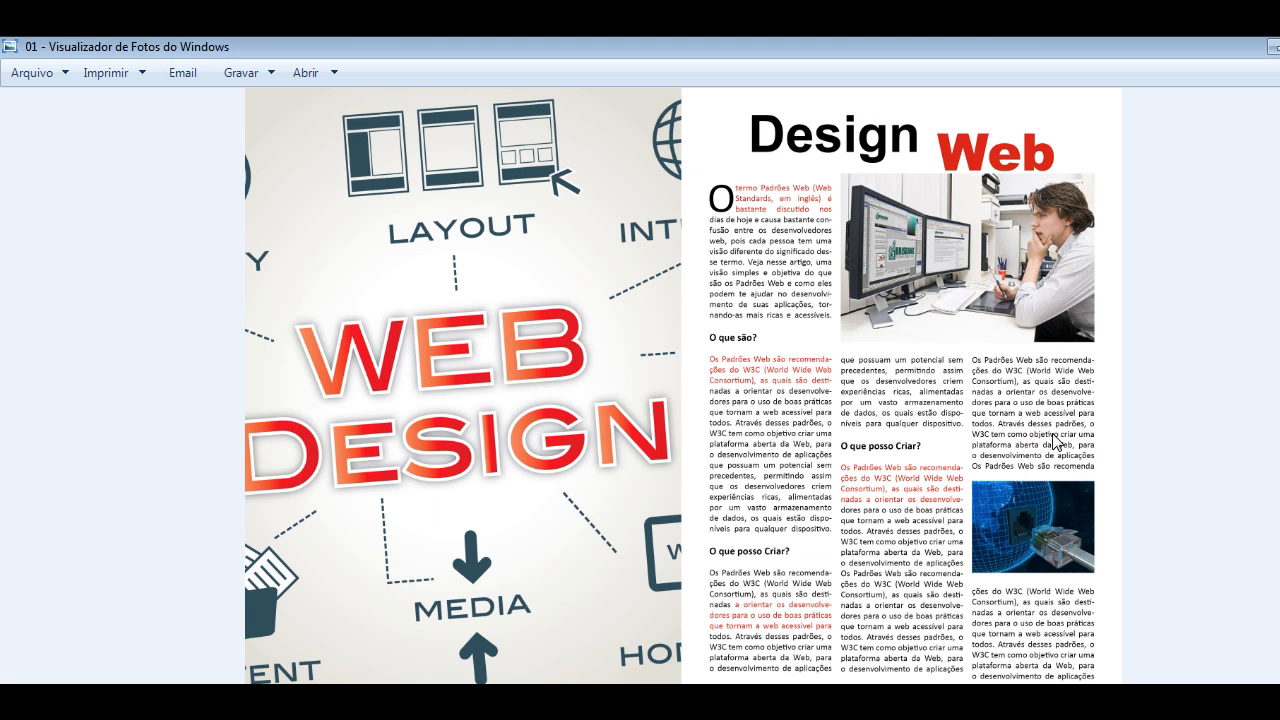
{"action": "left_click", "coordinate": [1273, 47]}
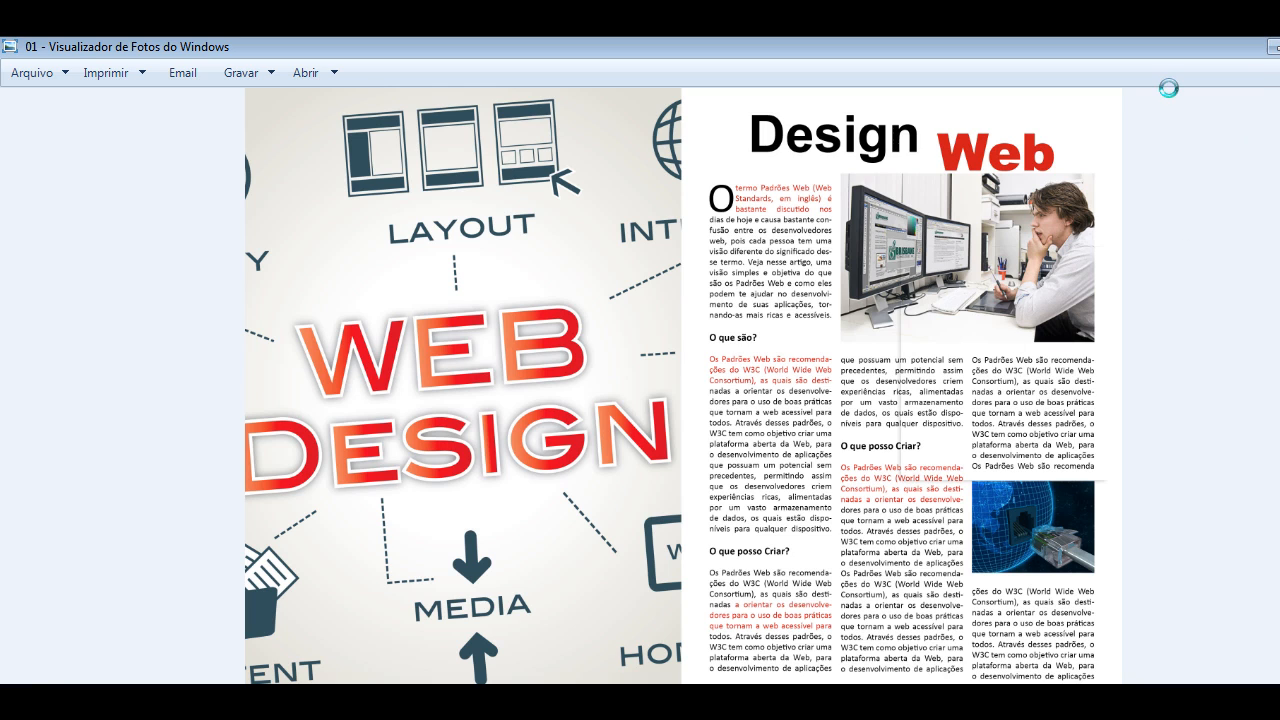
{"action": "scroll", "coordinate": [650, 410], "scroll_direction": "down", "scroll_amount": 2}
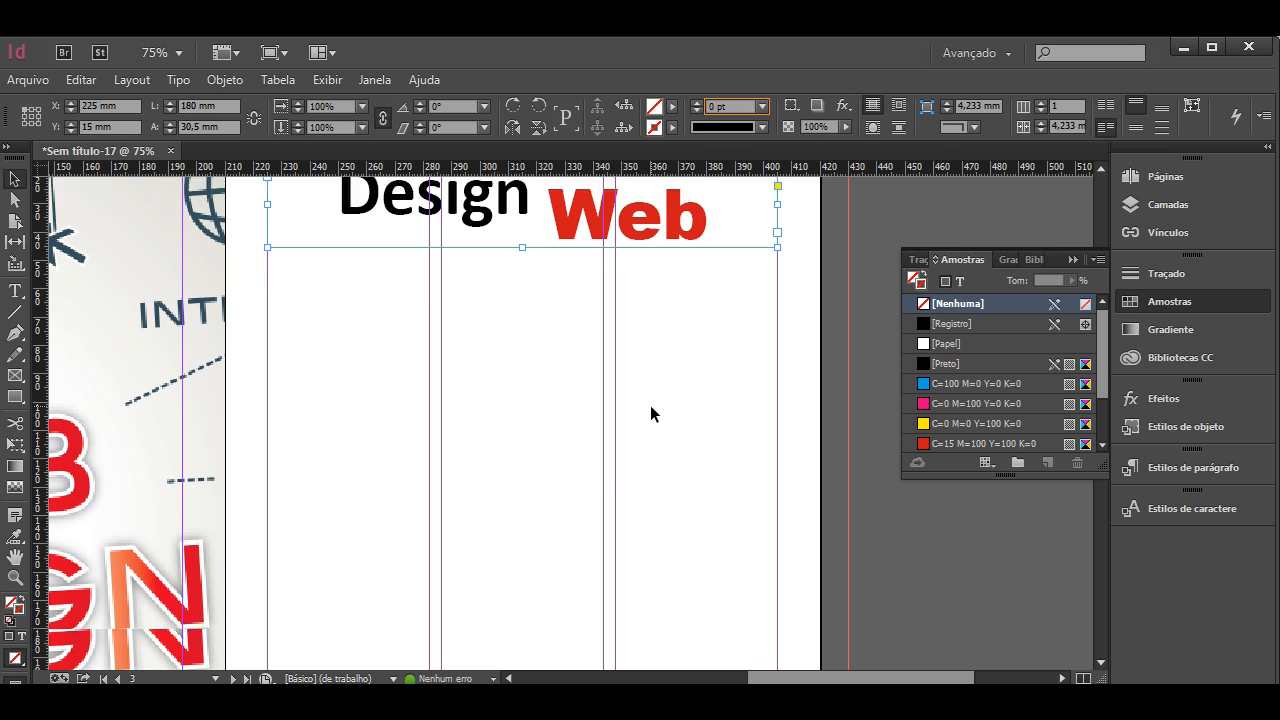
{"action": "key", "text": "ctrl+minus"}
{"action": "key", "text": "ctrl+minus"}
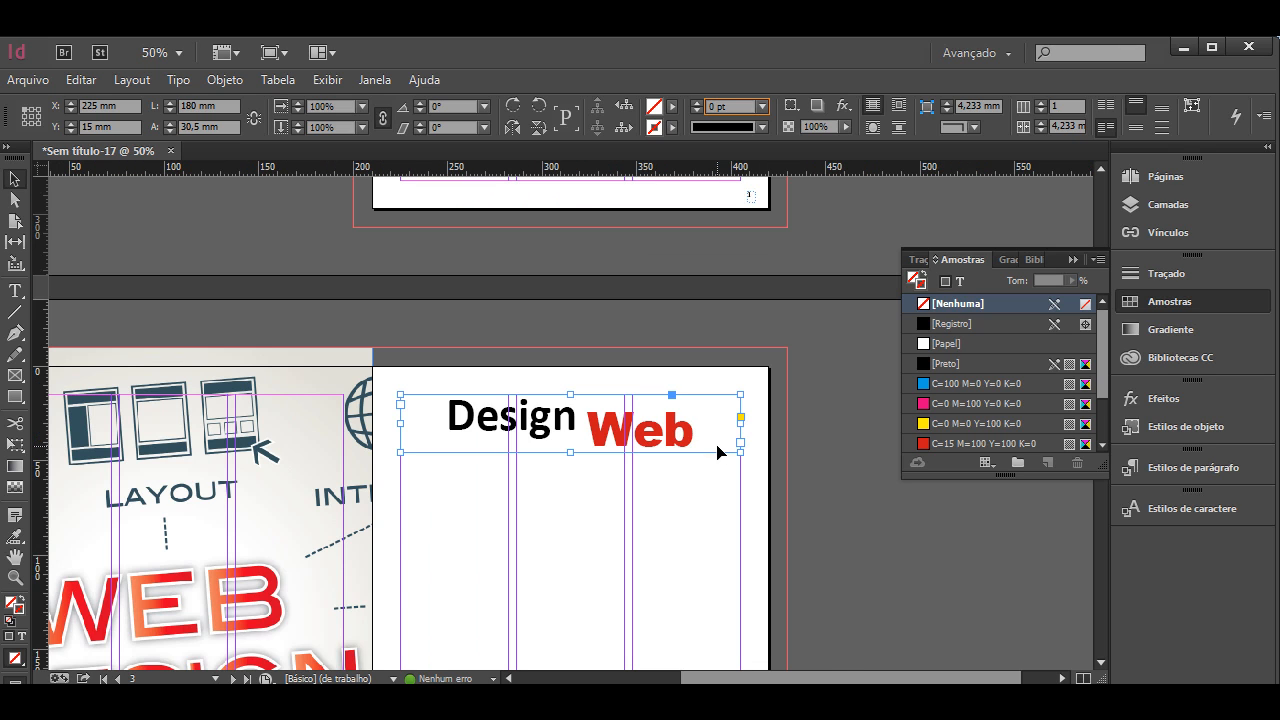
Step: Draw a text frame spanning the first column of page 3, from just below the title down to the bottom margin
{"action": "scroll", "coordinate": [716, 444], "scroll_direction": "down", "scroll_amount": 4}
{"action": "scroll", "coordinate": [717, 453], "scroll_direction": "down", "scroll_amount": 1}
{"action": "scroll", "coordinate": [714, 457], "scroll_direction": "up", "scroll_amount": 1}
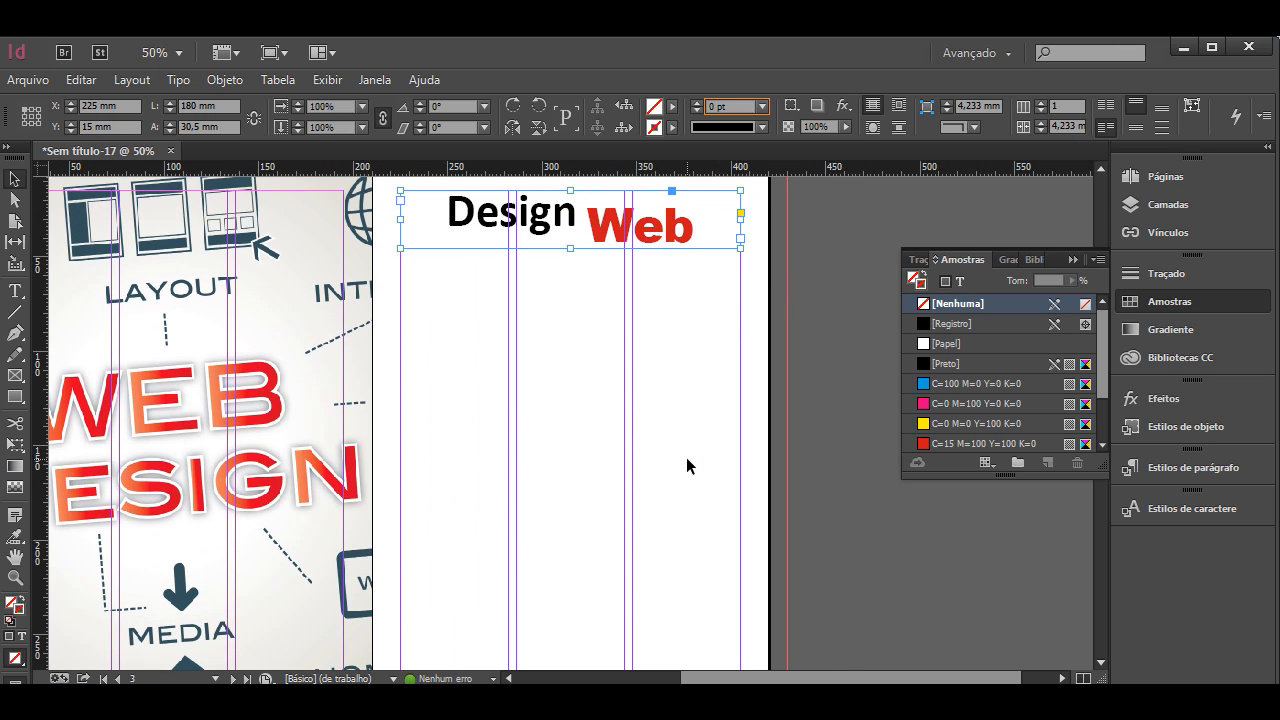
{"action": "scroll", "coordinate": [686, 460], "scroll_direction": "down", "scroll_amount": 1}
{"action": "left_click", "coordinate": [15, 291]}
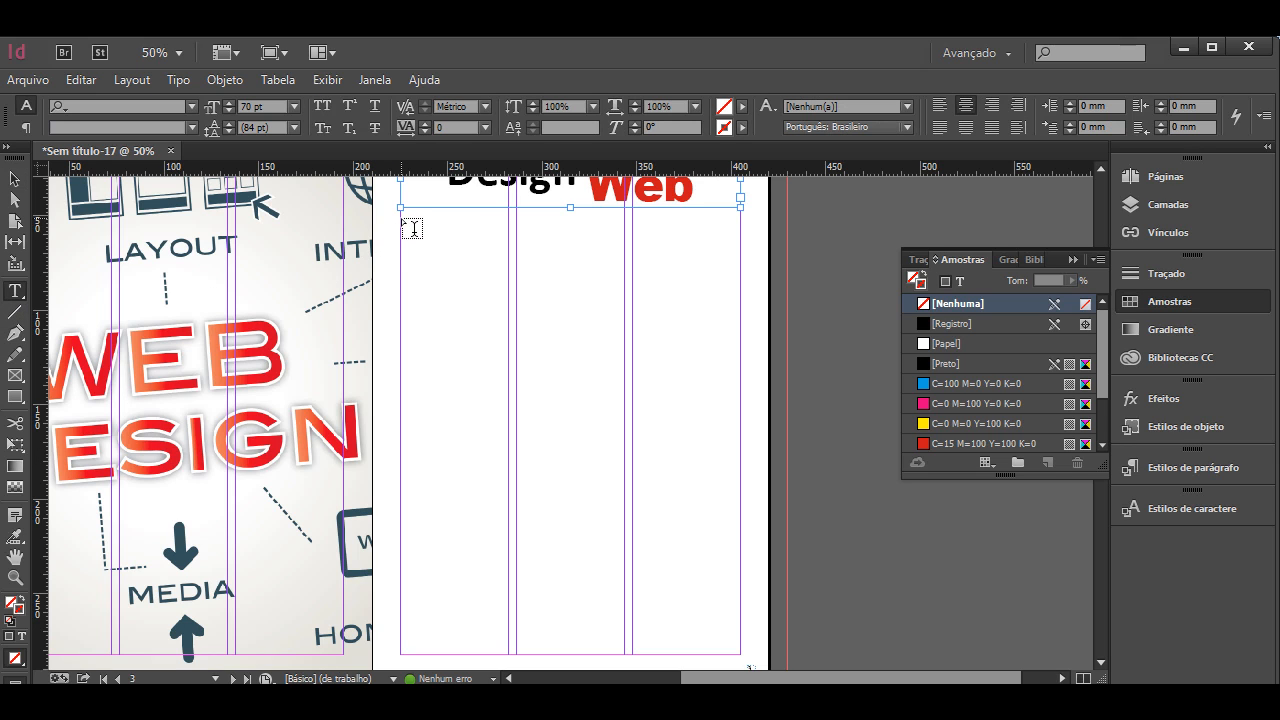
{"action": "left_click_drag", "start_coordinate": [420, 238], "coordinate": [520, 661]}
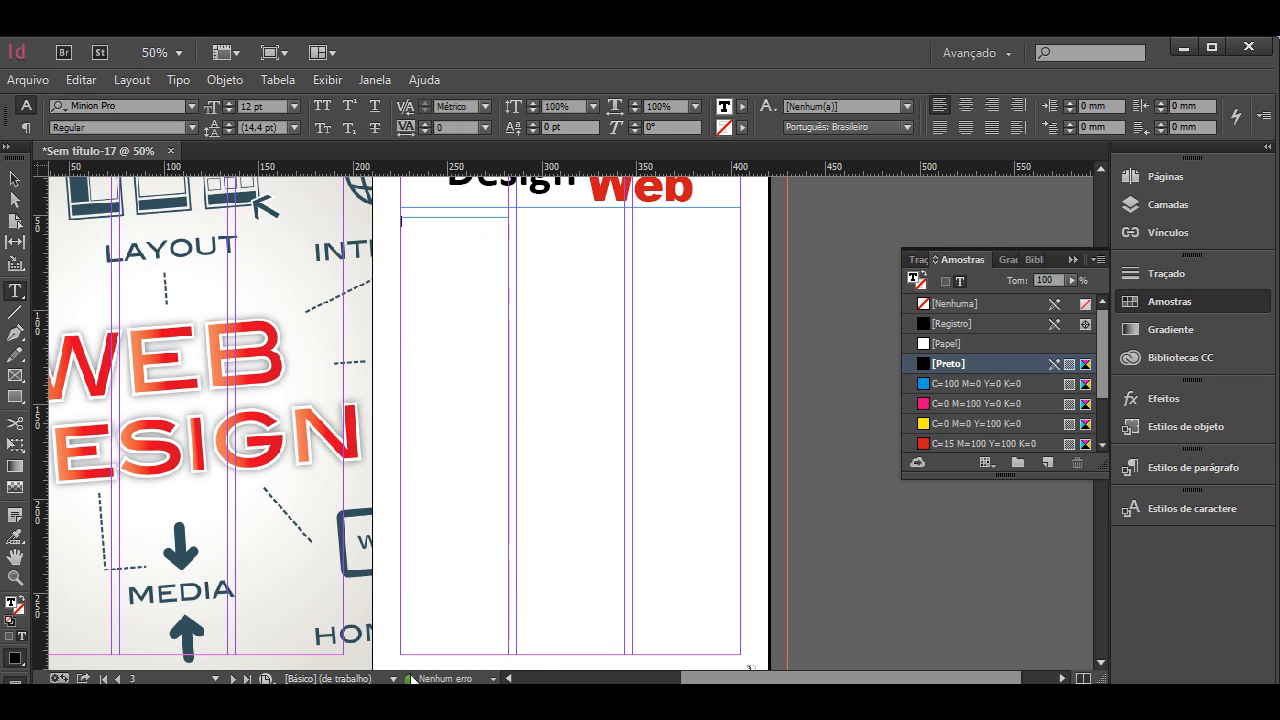
{"action": "scroll", "coordinate": [776, 281], "scroll_direction": "up", "scroll_amount": 2}
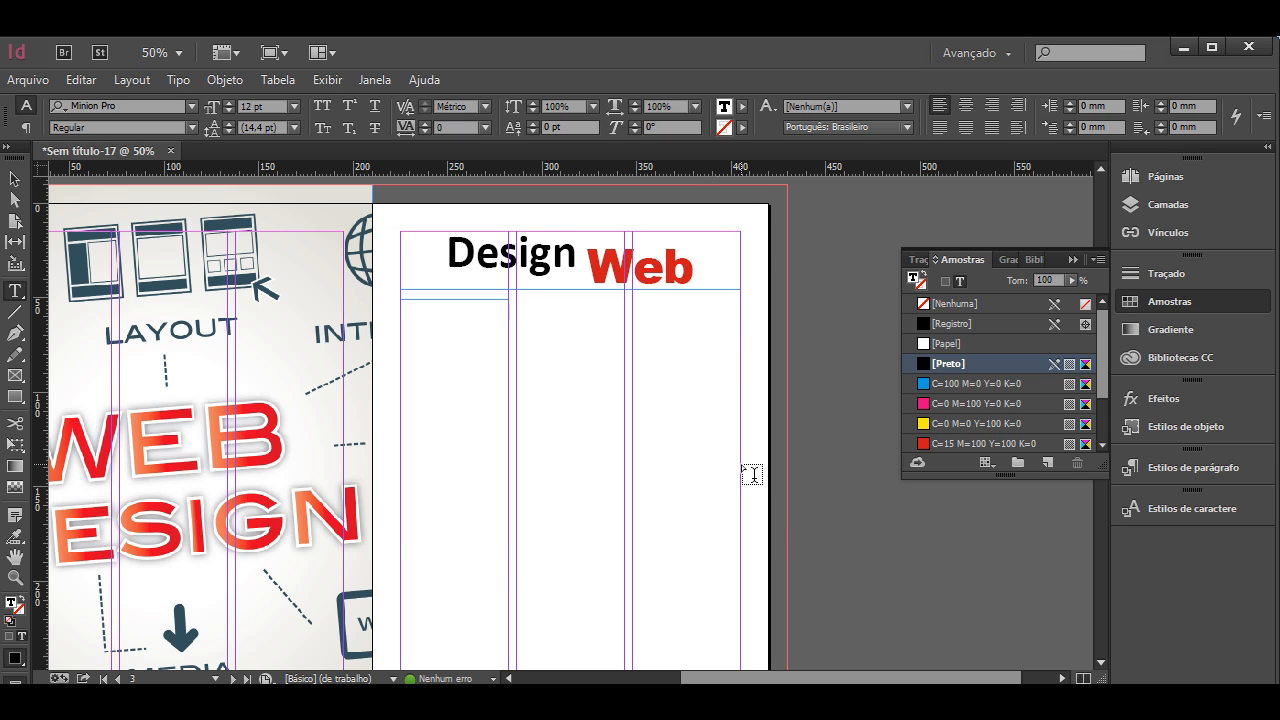
{"action": "scroll", "coordinate": [752, 474], "scroll_direction": "down", "scroll_amount": 5}
{"action": "scroll", "coordinate": [752, 474], "scroll_direction": "up", "scroll_amount": 4}
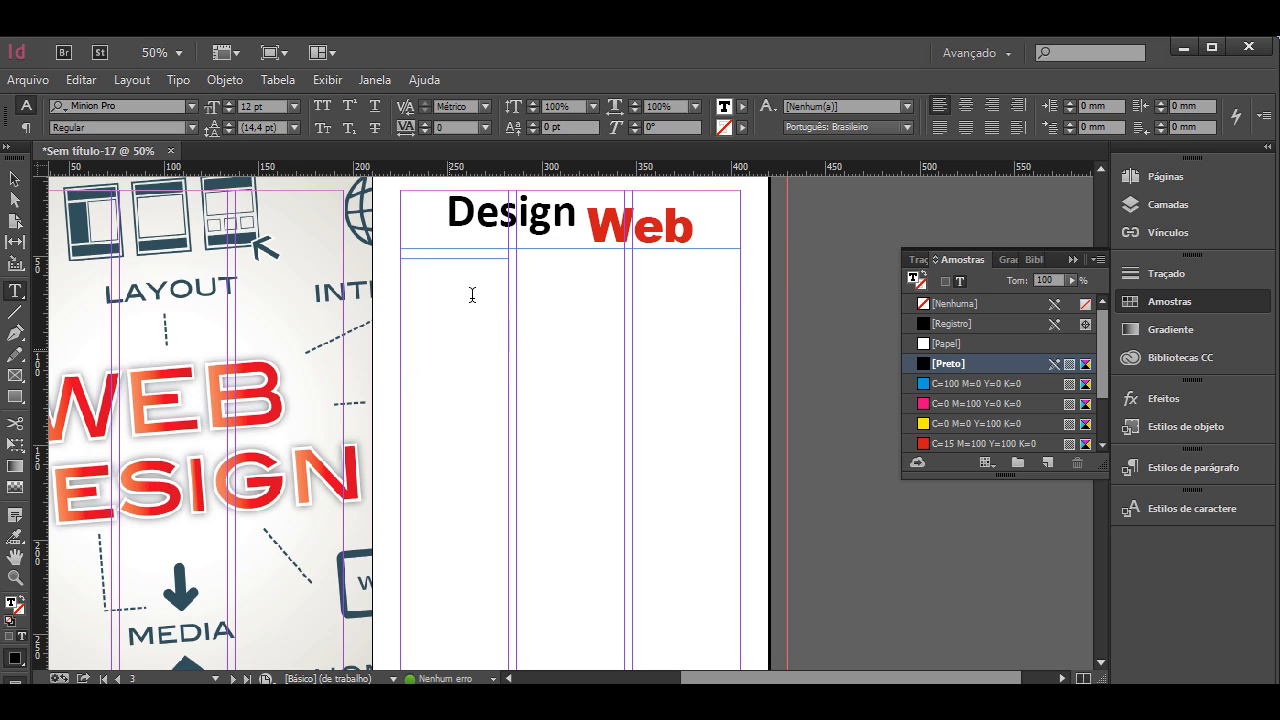
Step: Copy all the article text from the untitled Notepad document and paste it into the first-column text frame in InDesign
{"action": "mouse_move", "coordinate": [708, 700]}
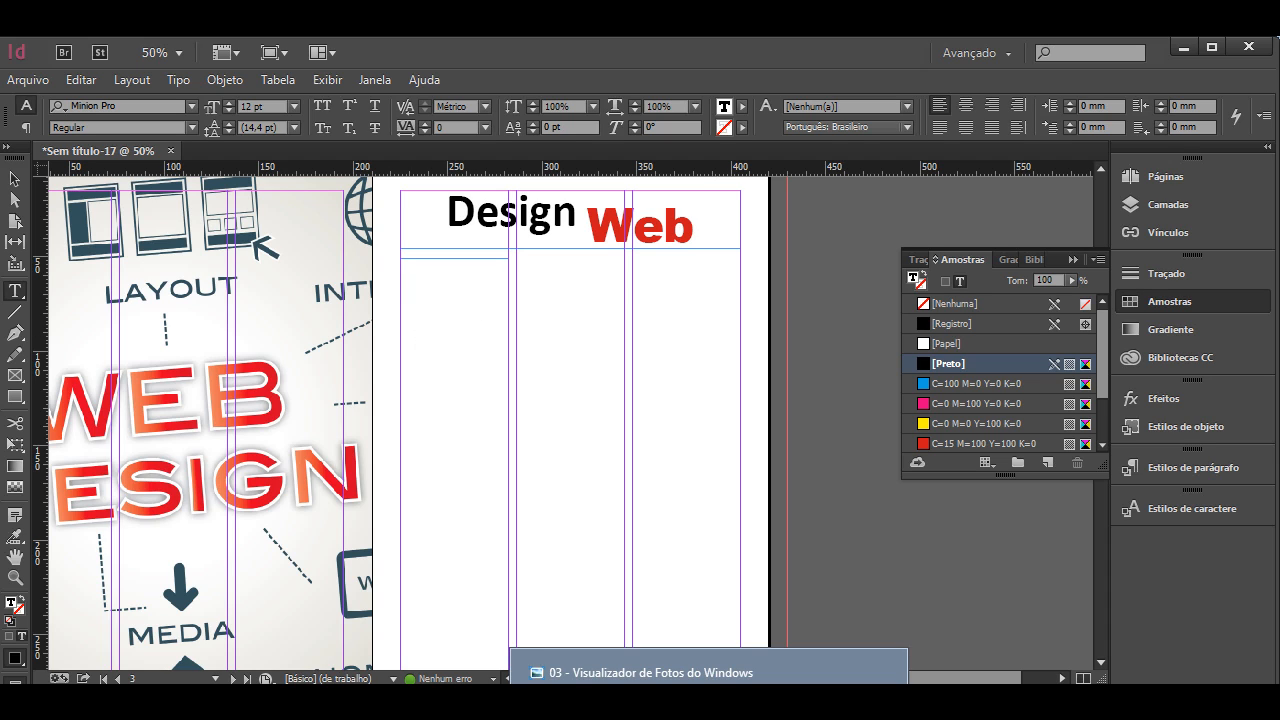
{"action": "mouse_move", "coordinate": [336, 700]}
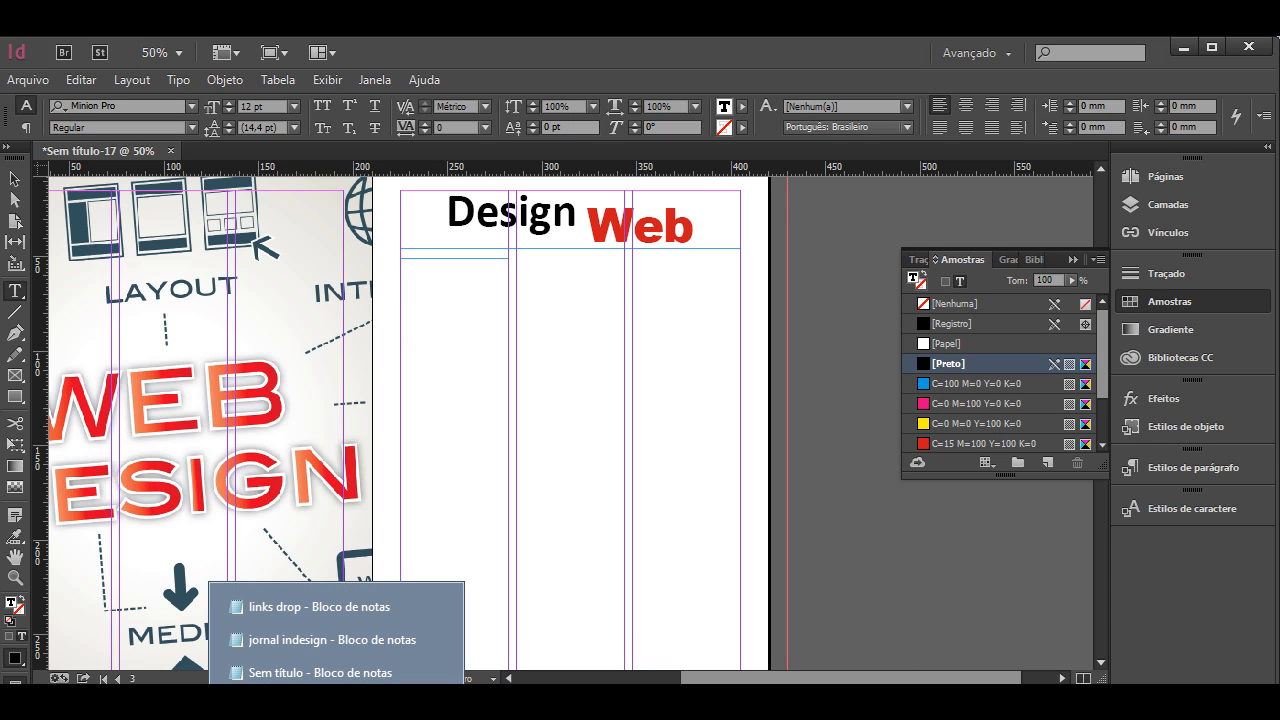
{"action": "left_click", "coordinate": [320, 672]}
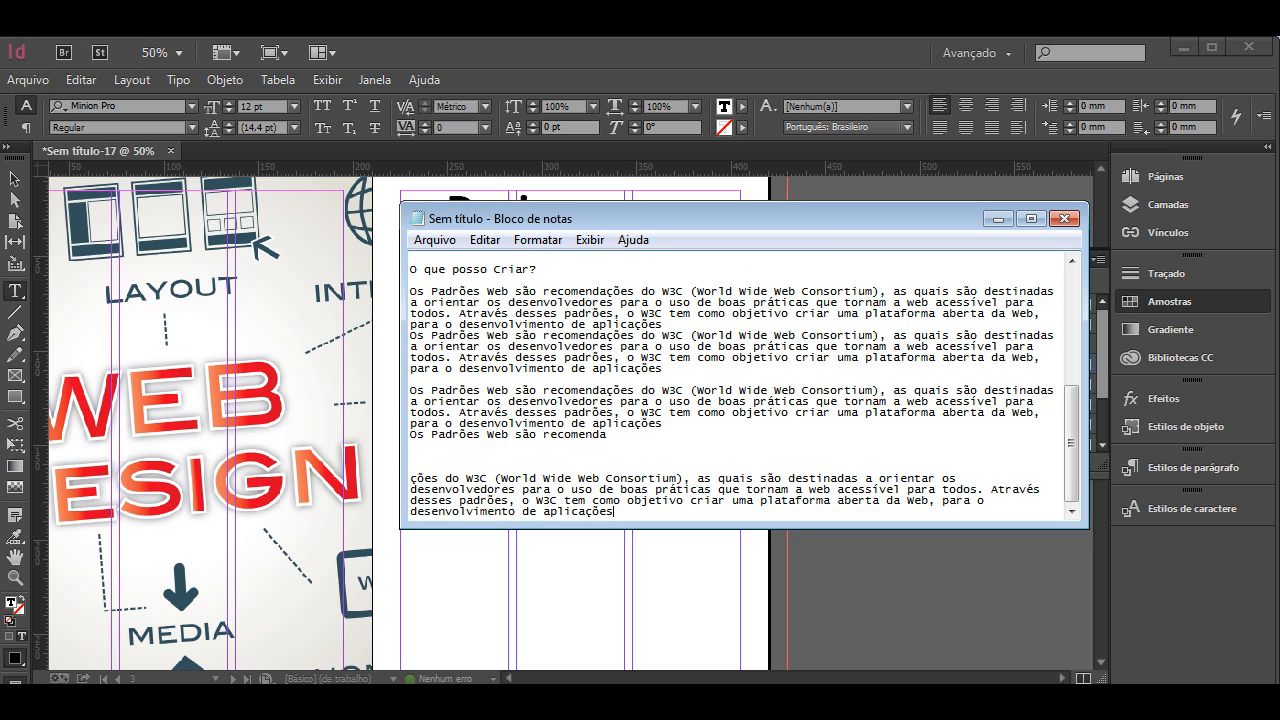
{"action": "key", "text": "ctrl+a"}
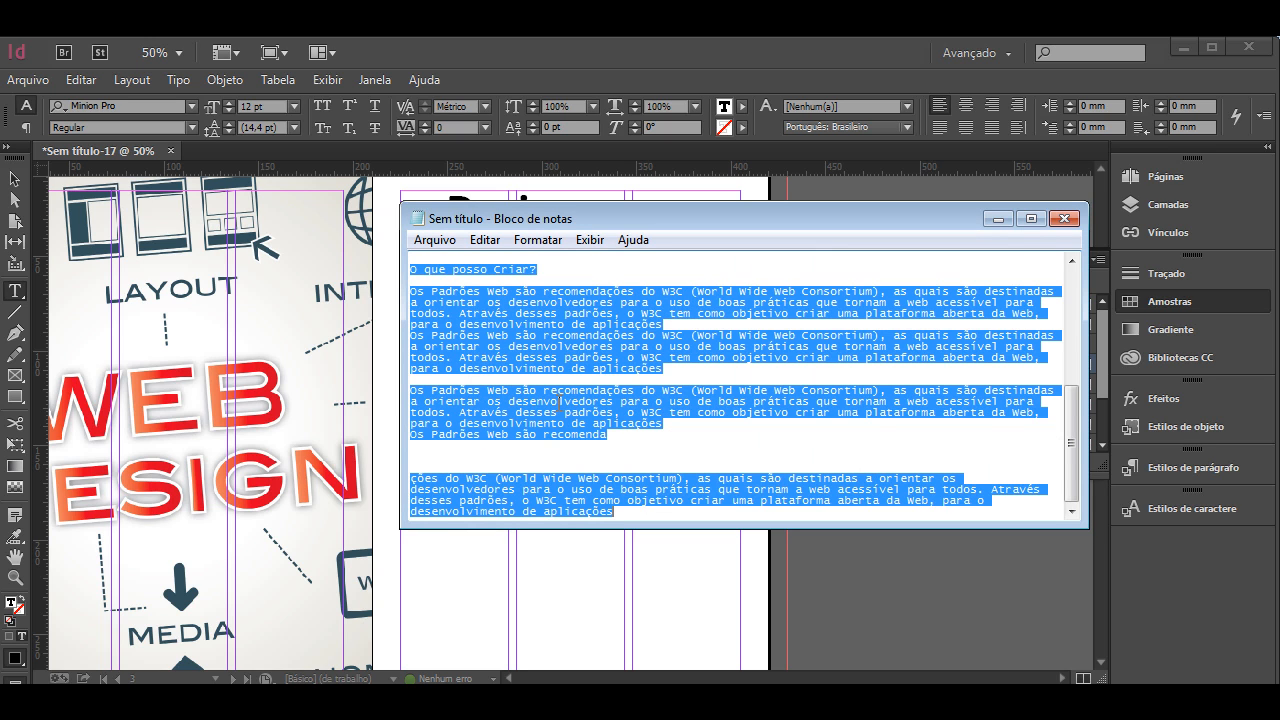
{"action": "left_click", "coordinate": [440, 549]}
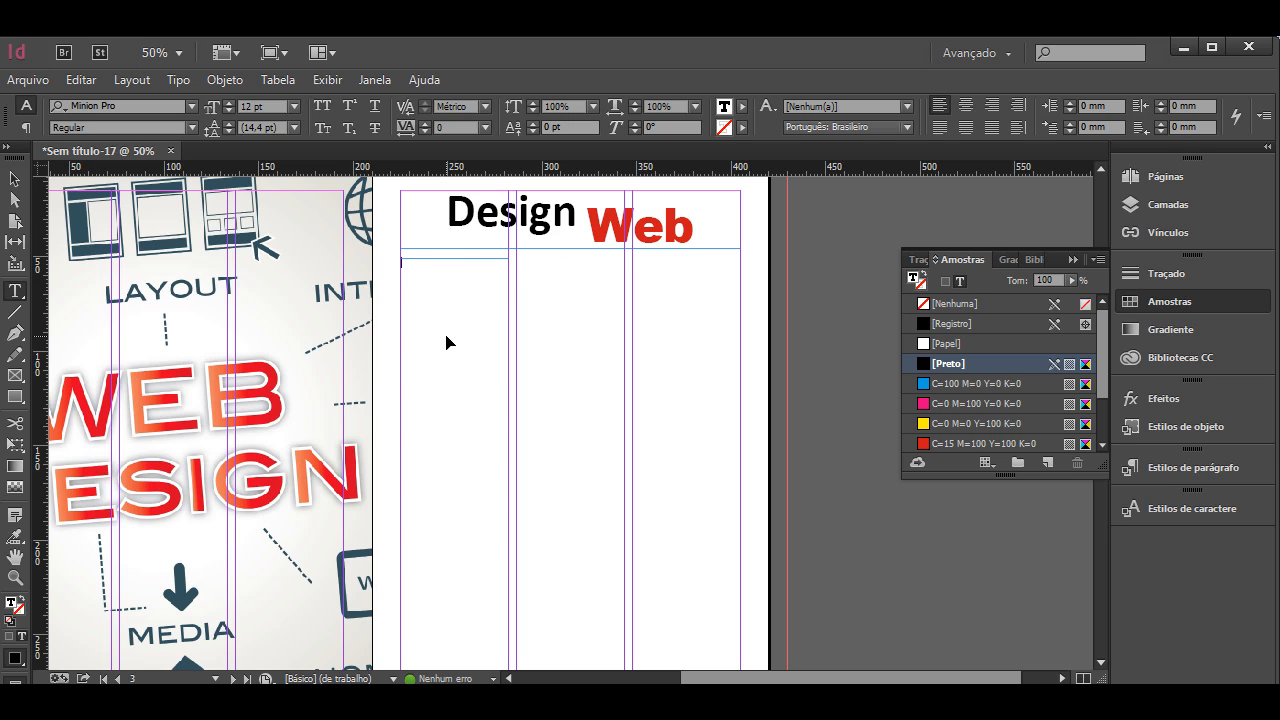
{"action": "key", "text": "ctrl+v"}
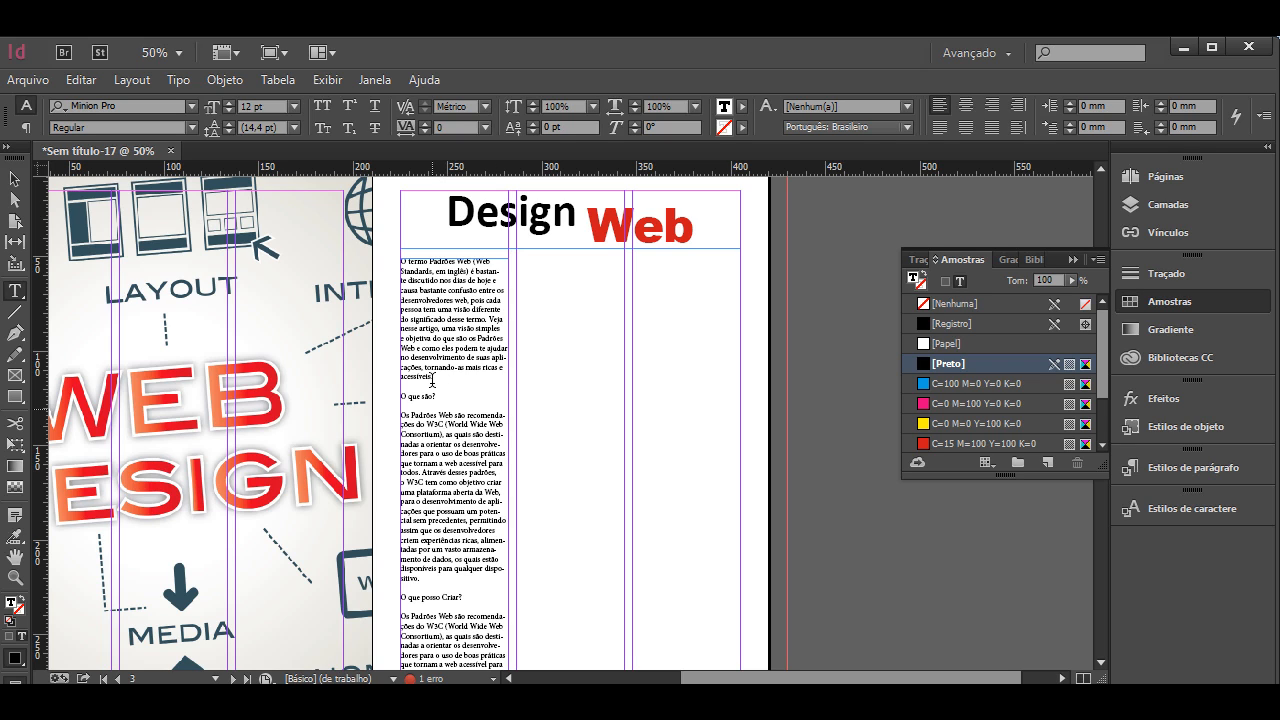
{"action": "scroll", "coordinate": [447, 293], "scroll_direction": "down", "scroll_amount": 2}
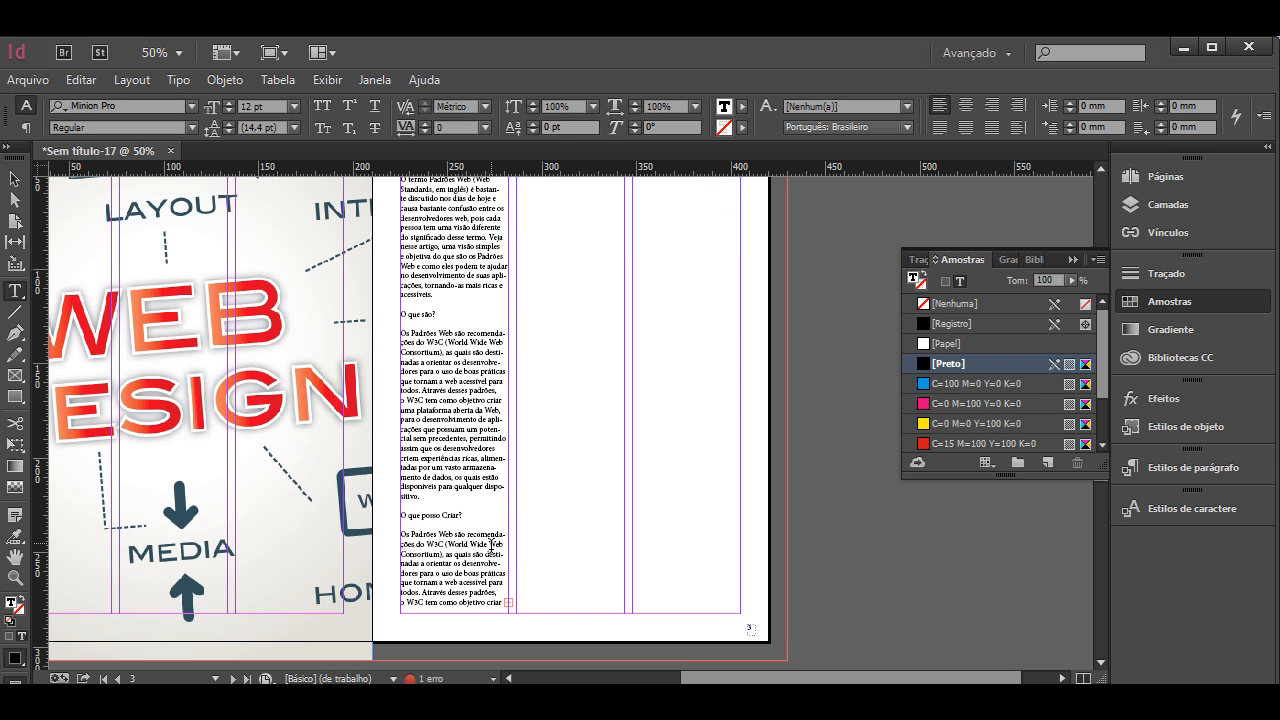
{"action": "scroll", "coordinate": [475, 470], "scroll_direction": "up", "scroll_amount": 3}
{"action": "scroll", "coordinate": [455, 398], "scroll_direction": "down", "scroll_amount": 2}
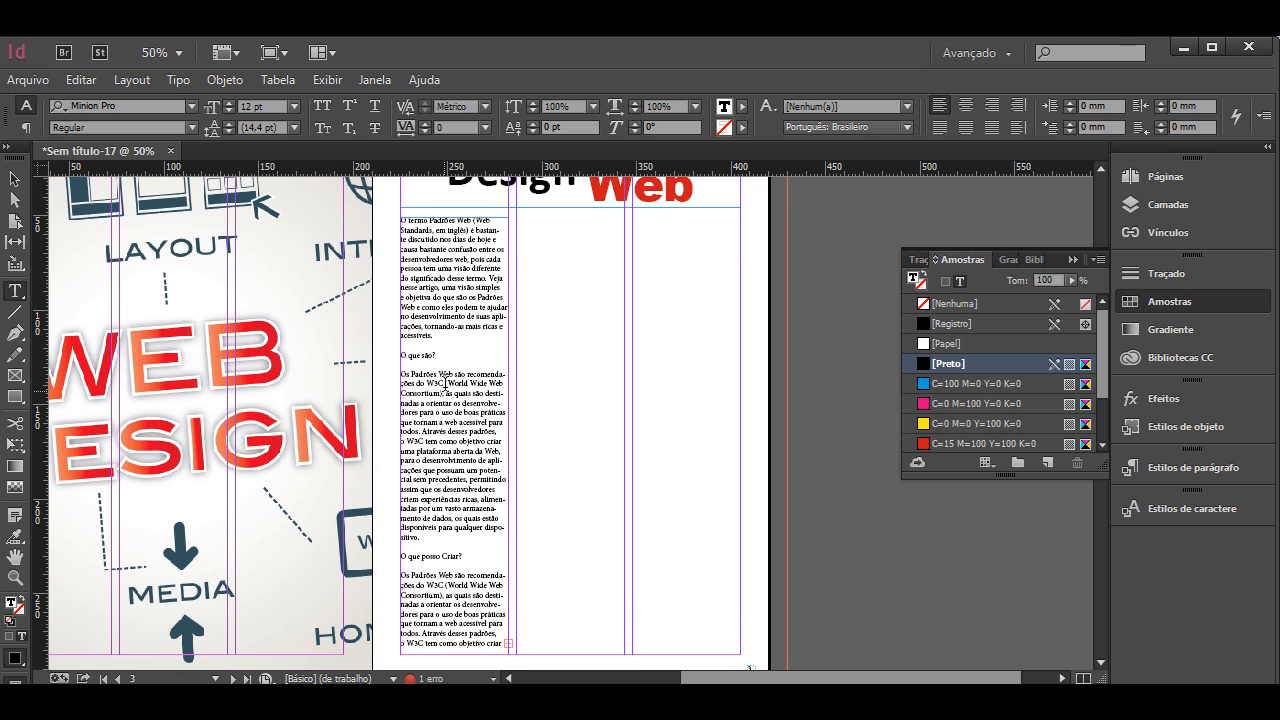
Step: Select the whole article text and set its font to Calibri Regular
{"action": "left_click_drag", "start_coordinate": [468, 358], "coordinate": [405, 229]}
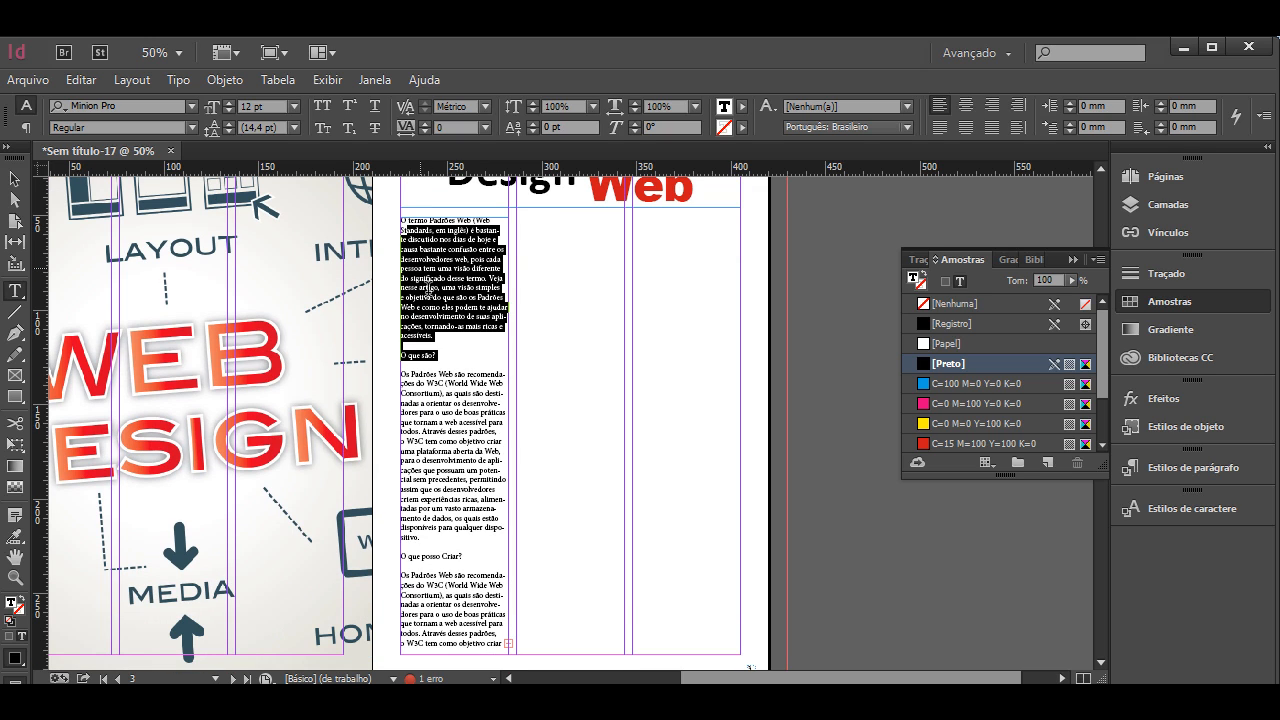
{"action": "scroll", "coordinate": [467, 507], "scroll_direction": "up", "scroll_amount": 2}
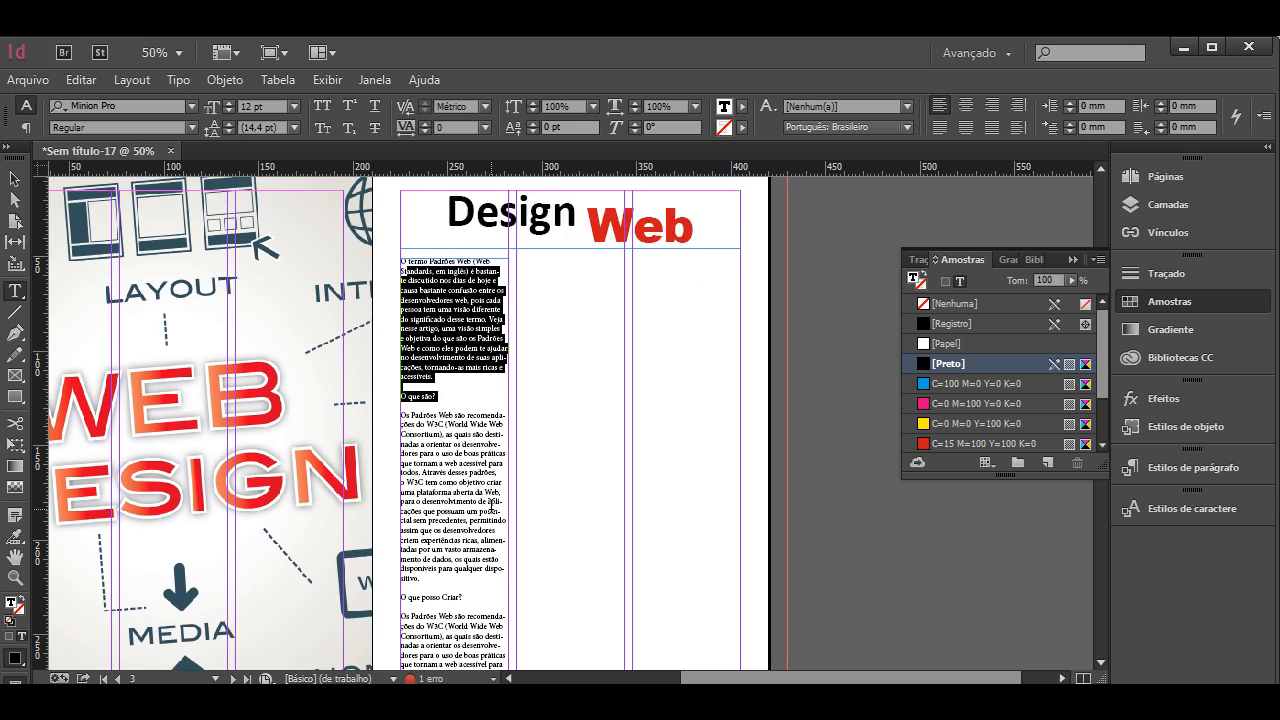
{"action": "left_click", "coordinate": [471, 485]}
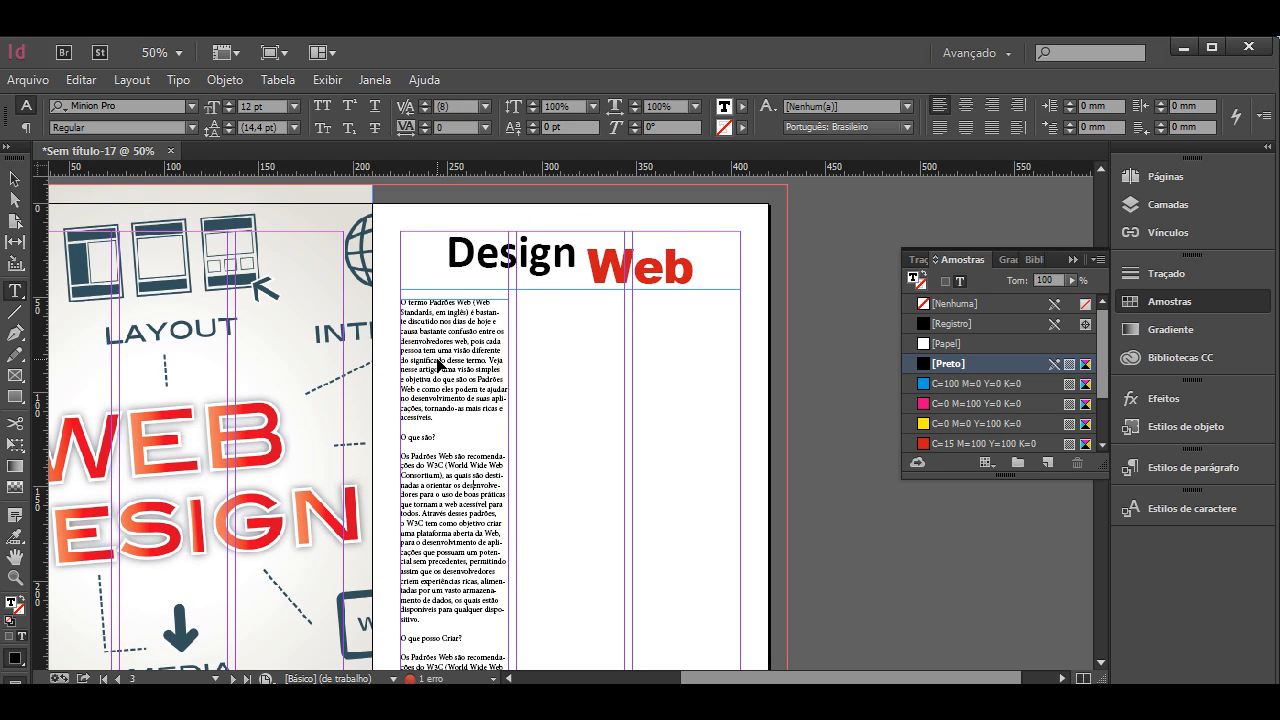
{"action": "key", "text": "ctrl+a"}
{"action": "left_click", "coordinate": [124, 105]}
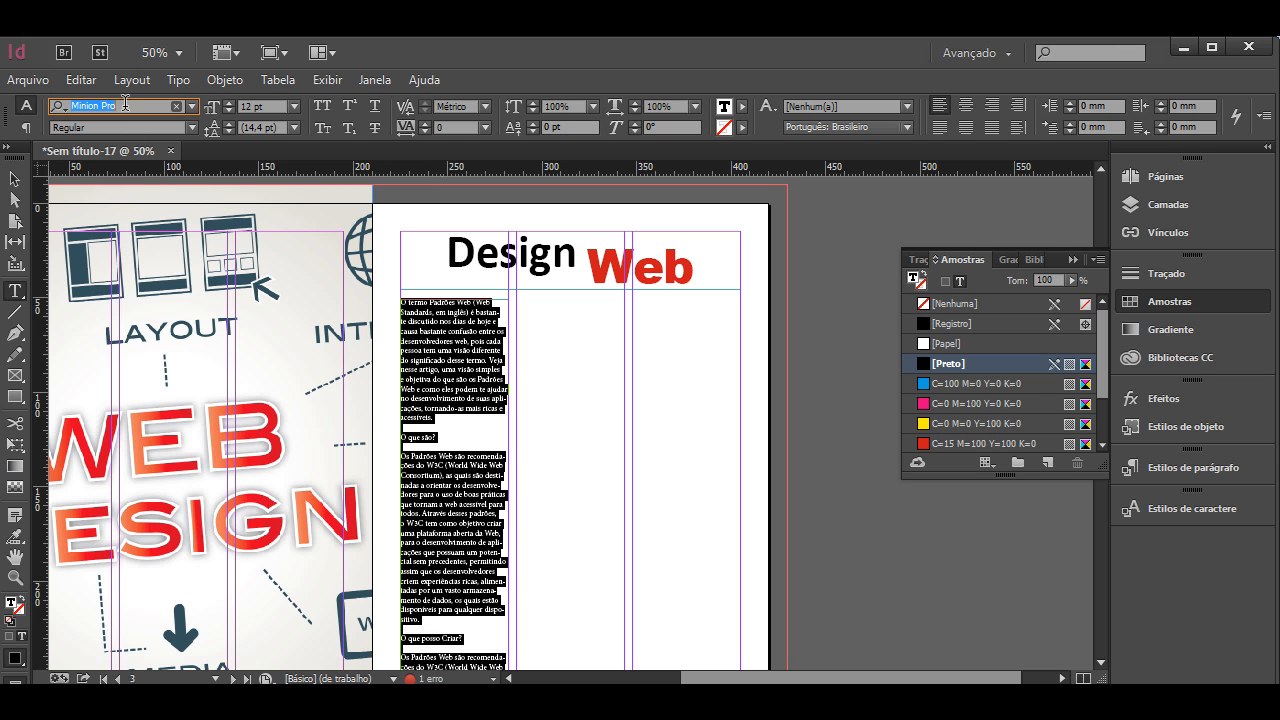
{"action": "type", "text": "ca"}
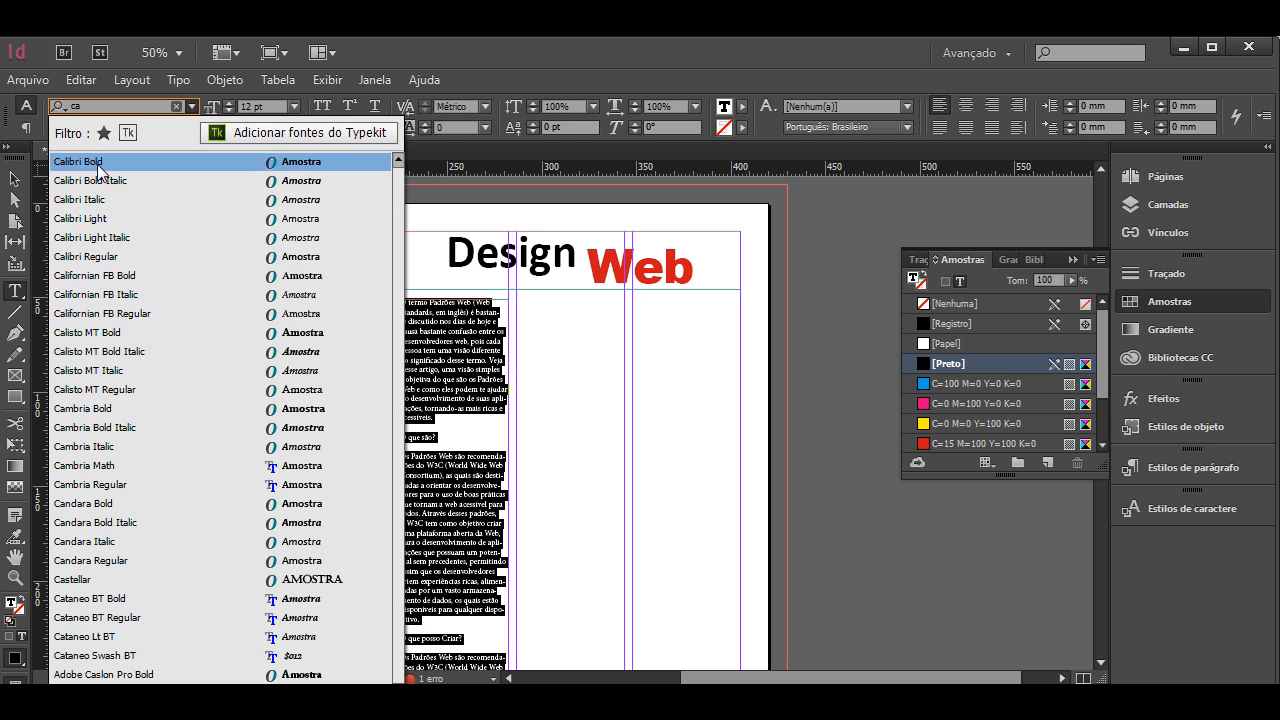
{"action": "left_click", "coordinate": [98, 163]}
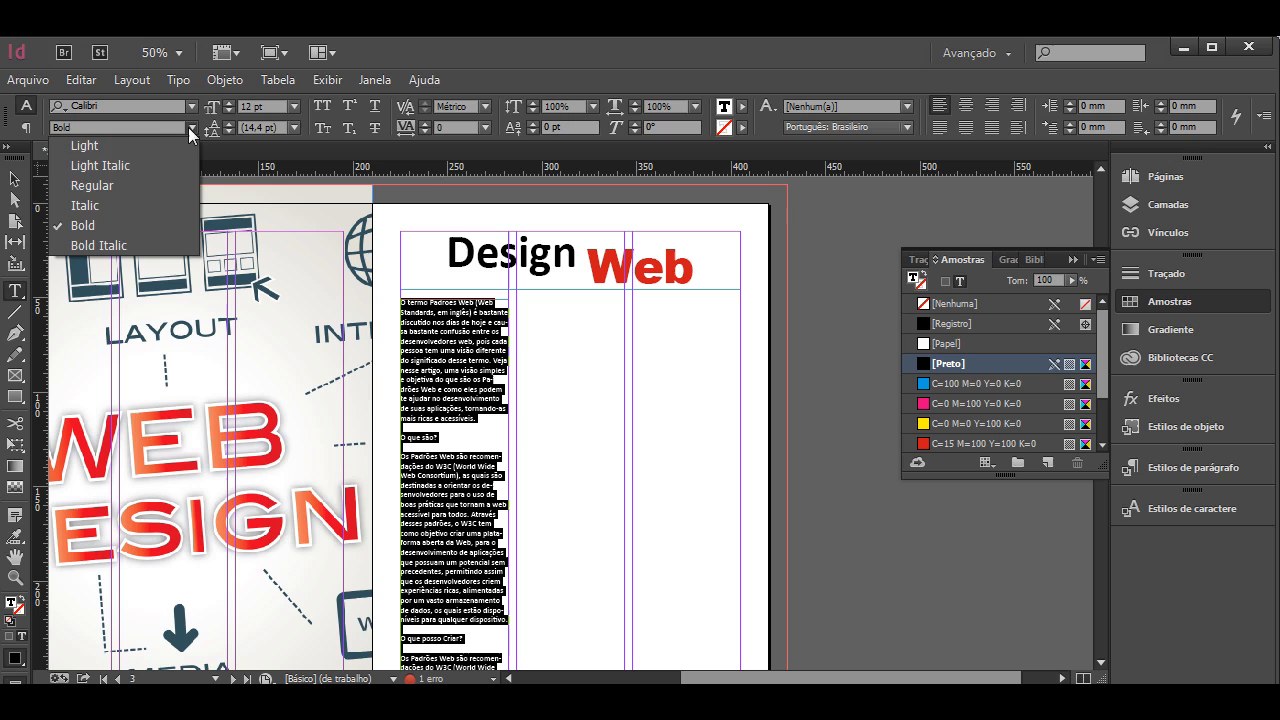
{"action": "left_click", "coordinate": [103, 185]}
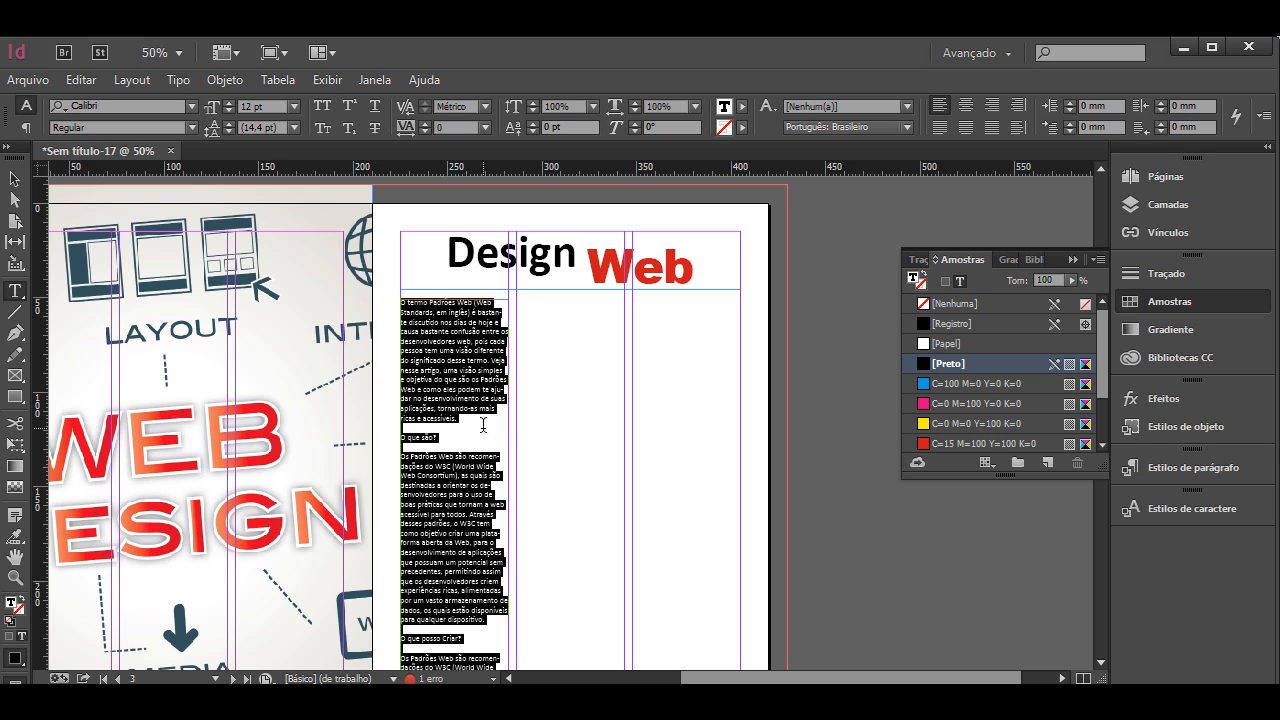
Step: Format the heading "O que são?" in Calibri Bold at 14 pt and deselect it
{"action": "triple_click", "coordinate": [395, 437]}
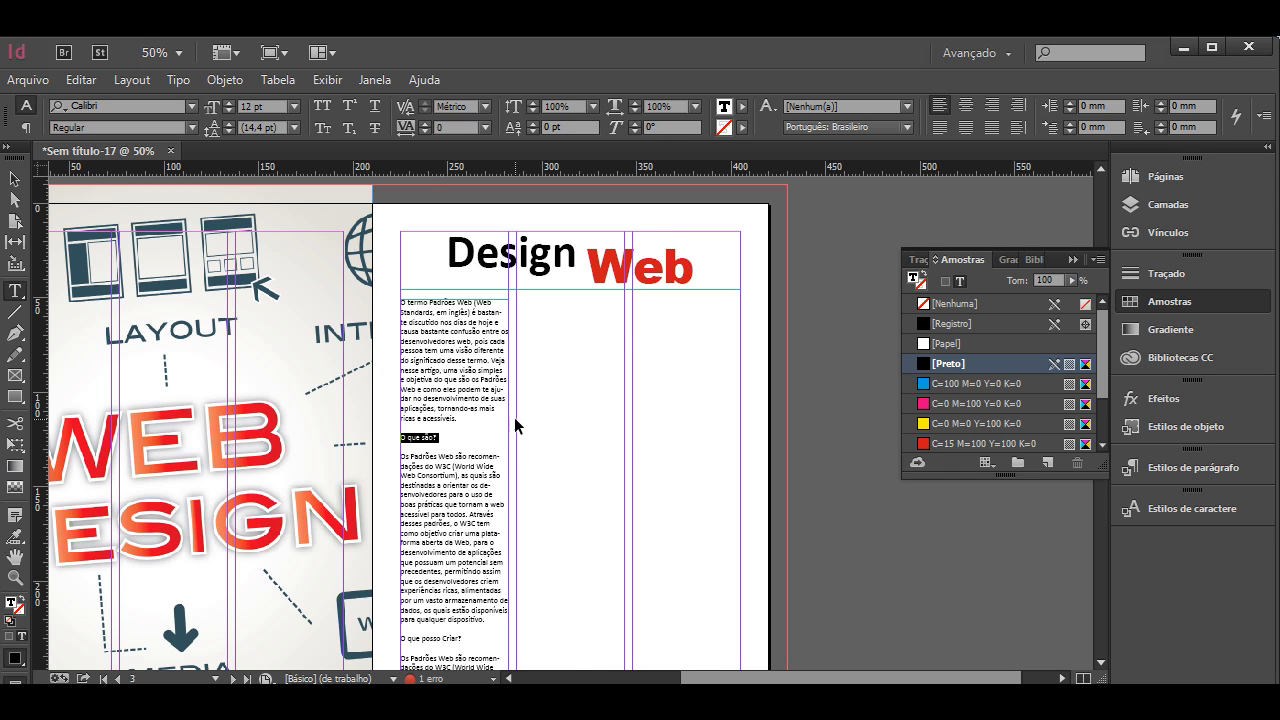
{"action": "key", "text": "ctrl+1"}
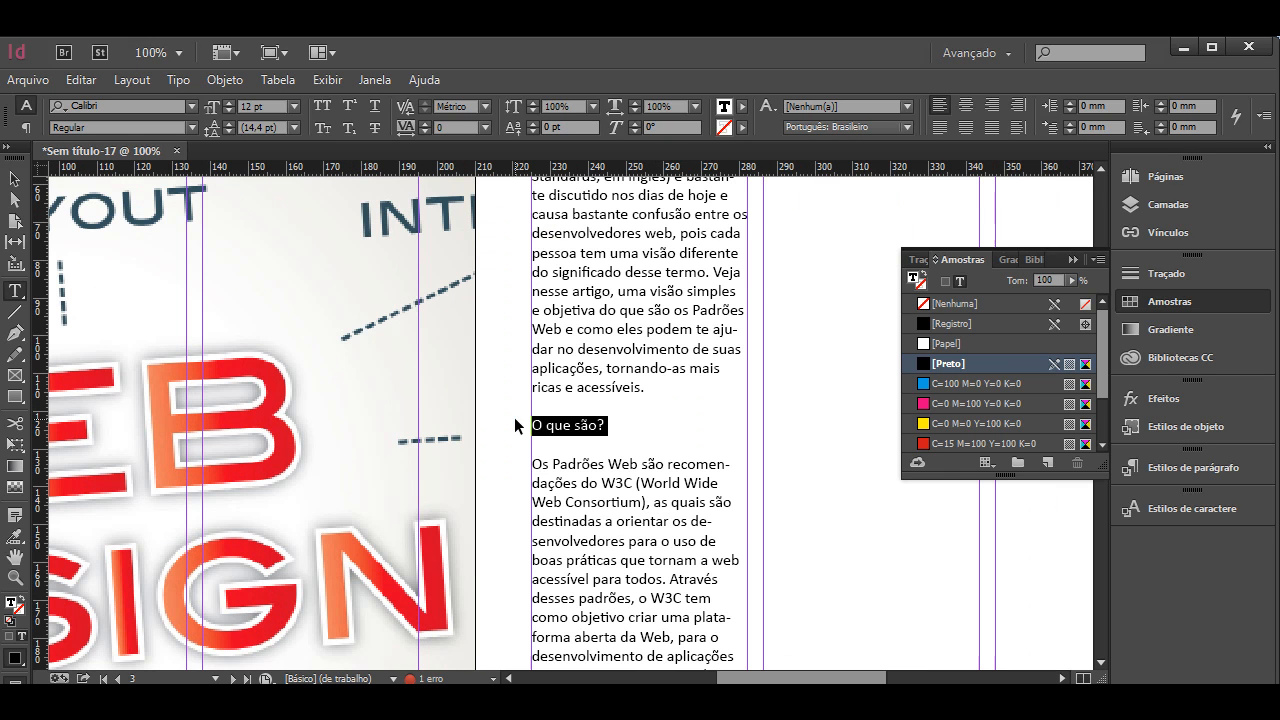
{"action": "left_click", "coordinate": [190, 127]}
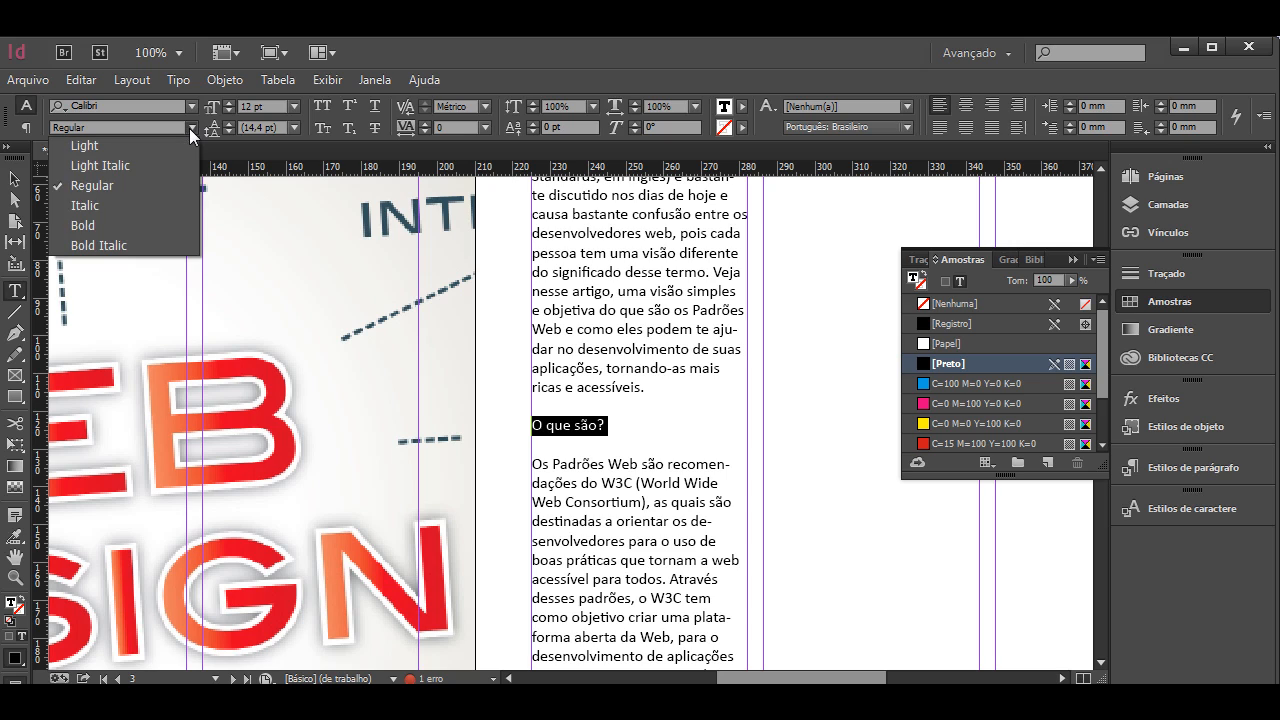
{"action": "left_click", "coordinate": [80, 223]}
{"action": "left_click", "coordinate": [291, 107]}
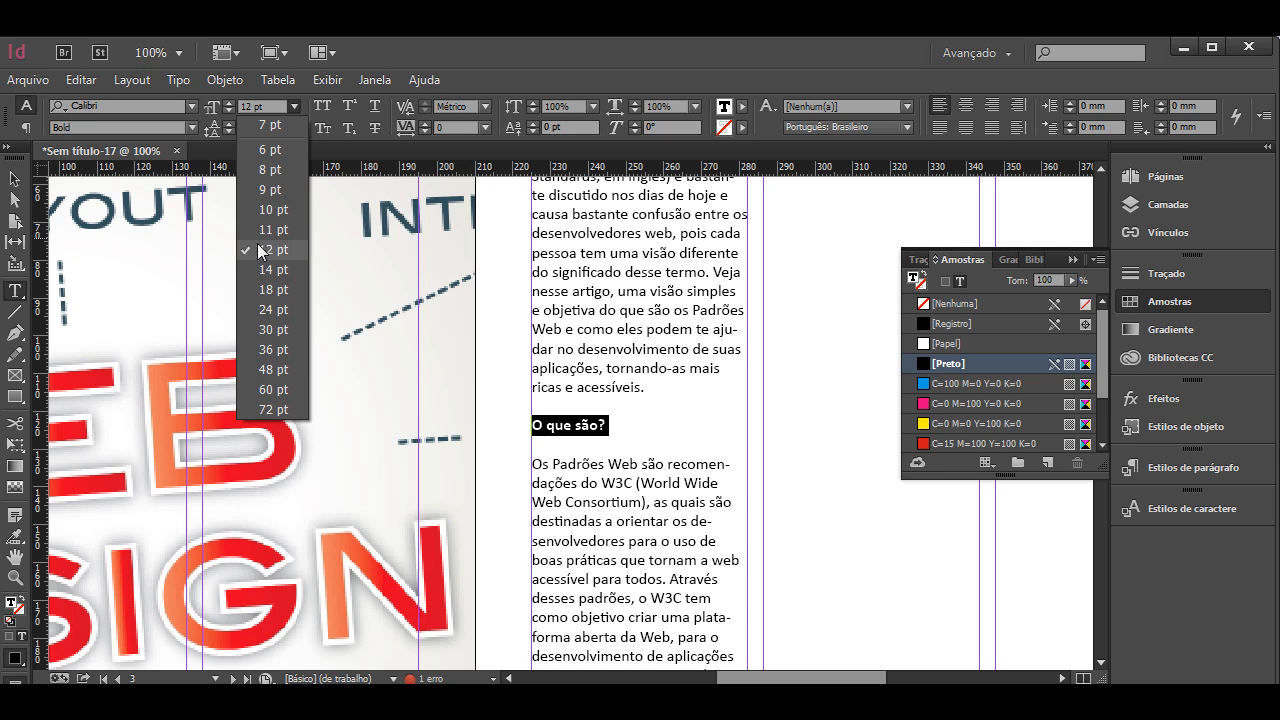
{"action": "left_click", "coordinate": [262, 269]}
{"action": "left_click", "coordinate": [668, 434]}
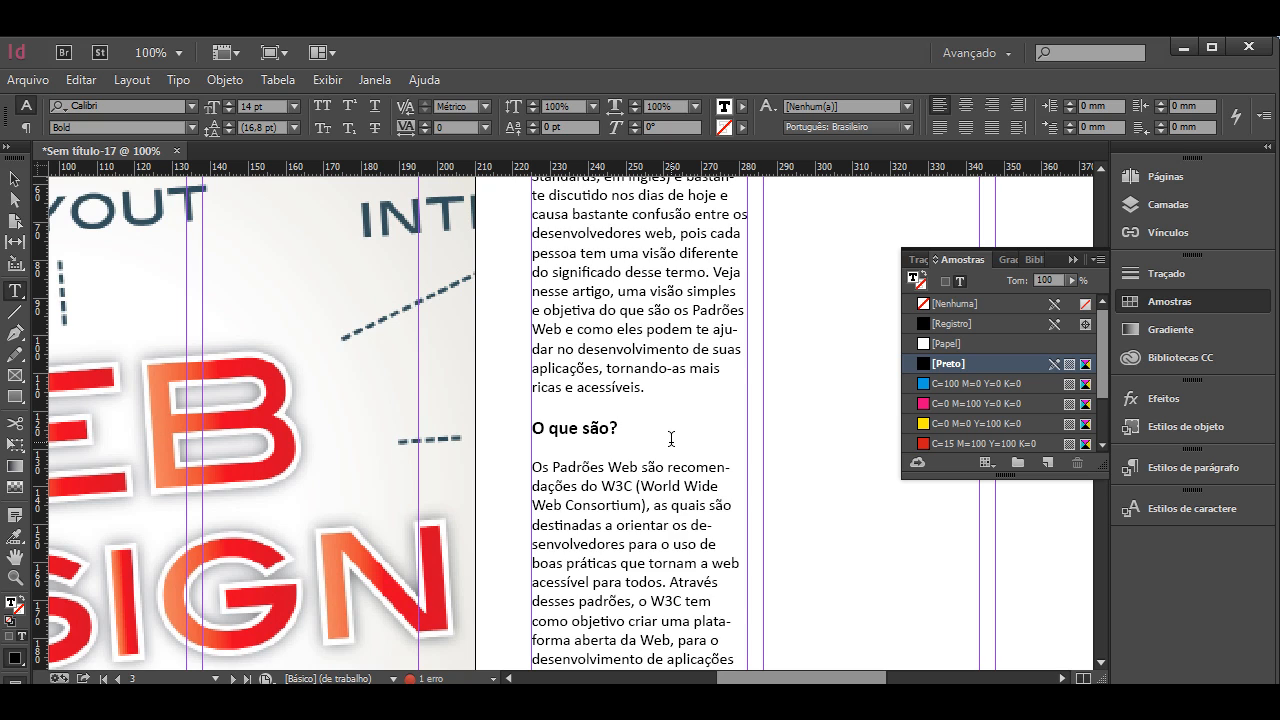
Step: Format the heading "O que posso Criar?" at 14 pt in Bold and deselect it
{"action": "scroll", "coordinate": [671, 438], "scroll_direction": "up", "scroll_amount": 1}
{"action": "scroll", "coordinate": [671, 438], "scroll_direction": "down", "scroll_amount": 6}
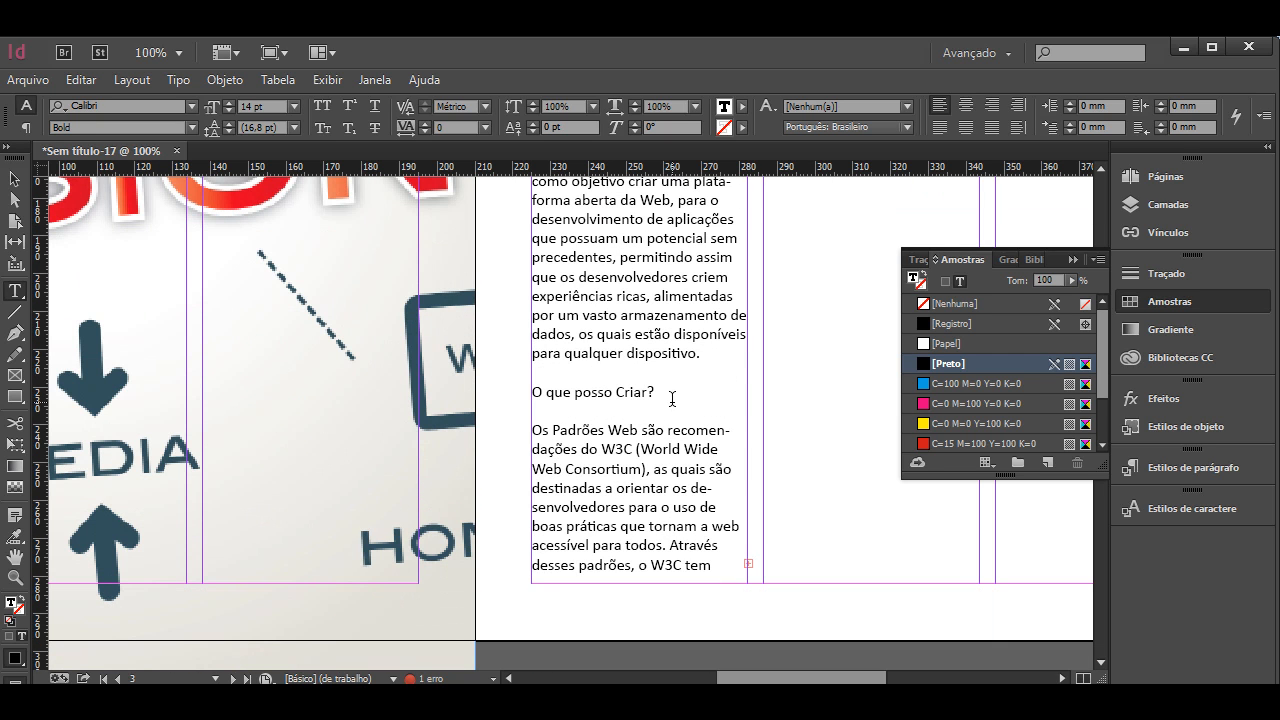
{"action": "left_click", "coordinate": [529, 400]}
{"action": "triple_click", "coordinate": [529, 400]}
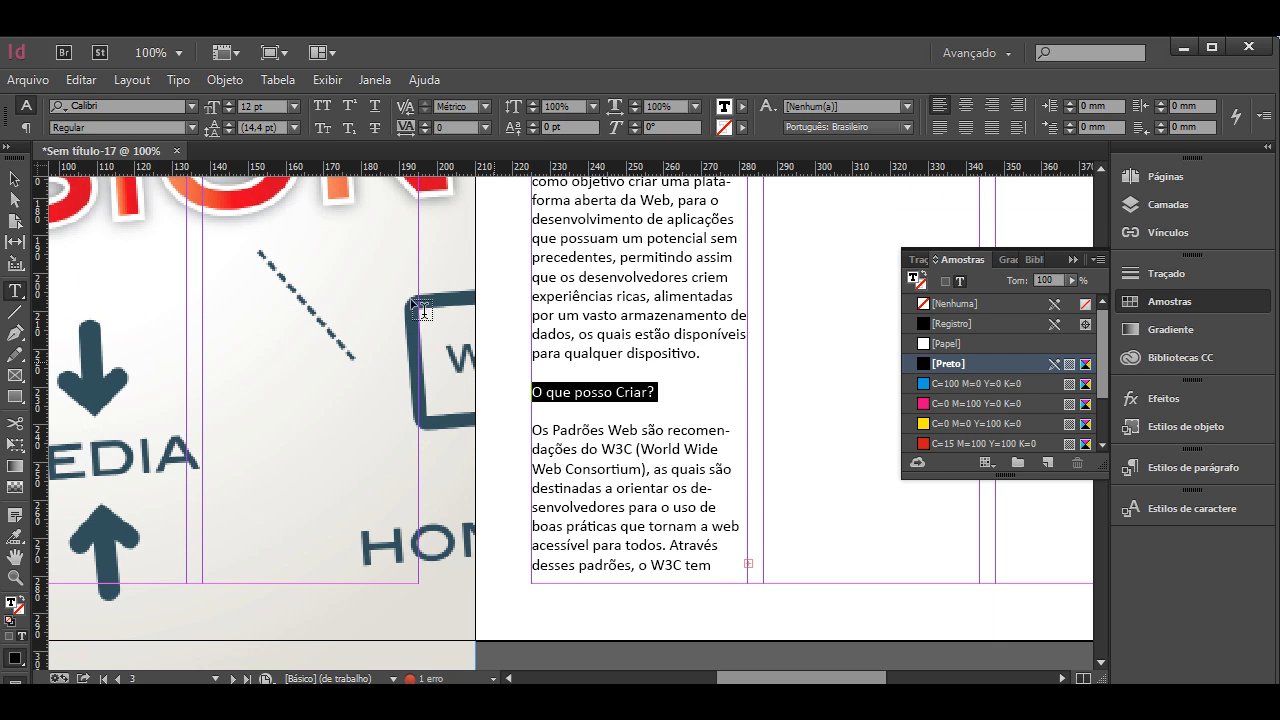
{"action": "left_click", "coordinate": [293, 107]}
{"action": "left_click", "coordinate": [272, 269]}
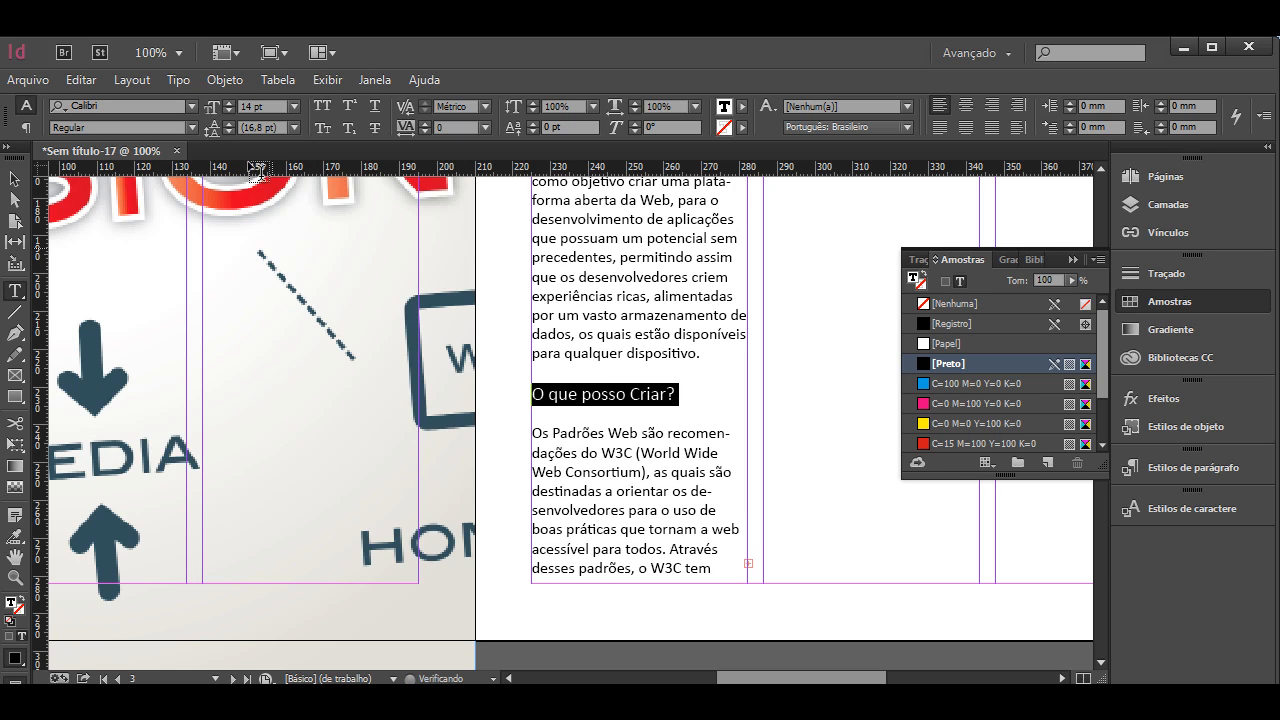
{"action": "left_click", "coordinate": [192, 127]}
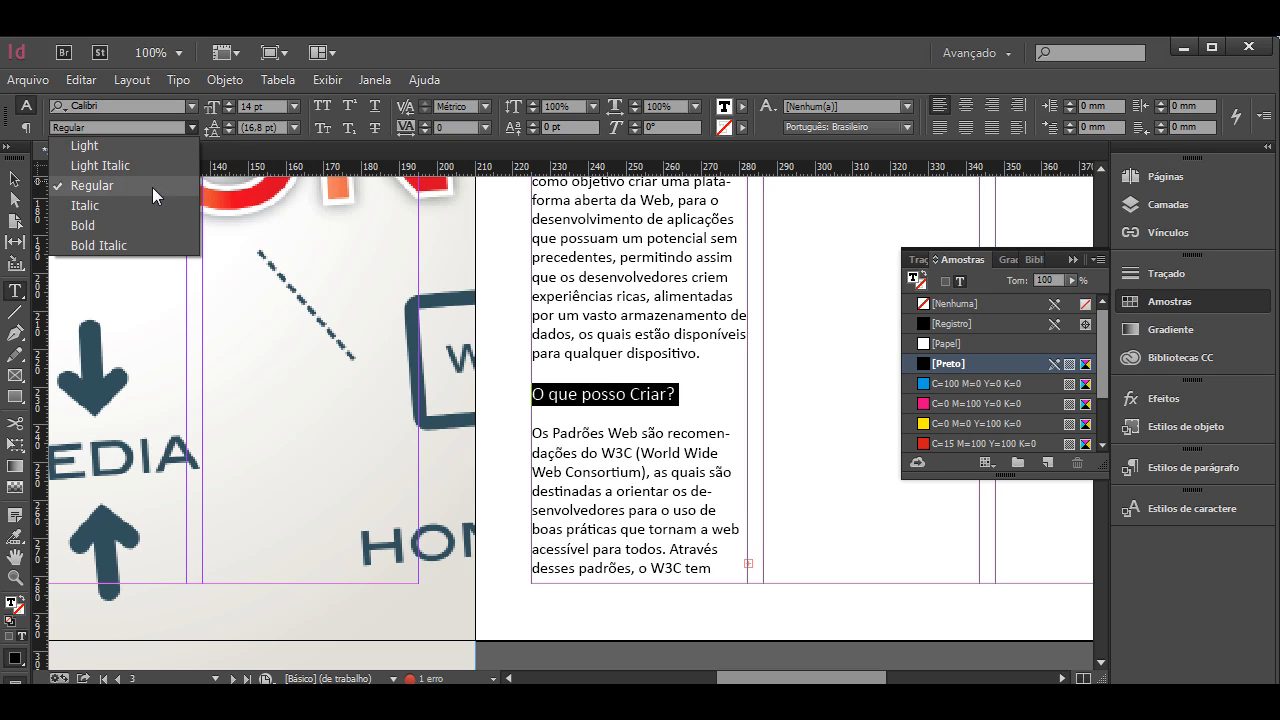
{"action": "left_click", "coordinate": [105, 222]}
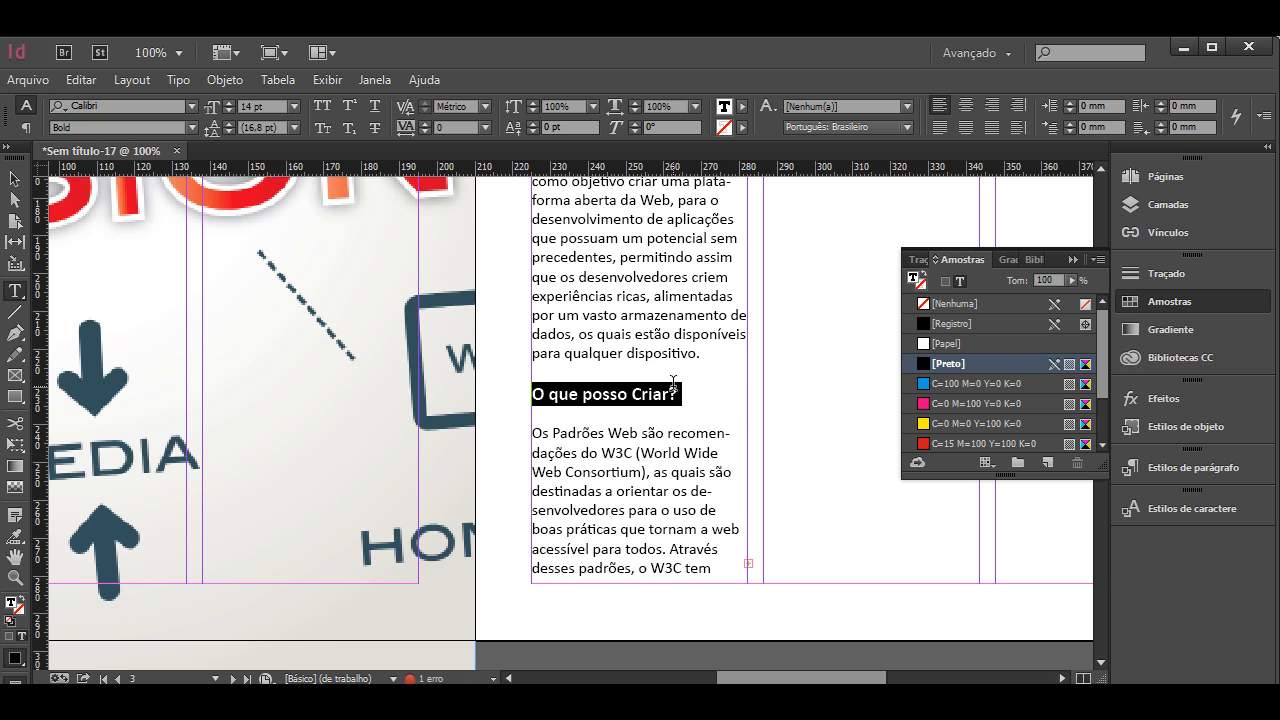
{"action": "left_click", "coordinate": [692, 390]}
Step: Select the opening letter "O" of the article's first paragraph and compare it with the reference spread in the photo viewer
{"action": "scroll", "coordinate": [680, 395], "scroll_direction": "up", "scroll_amount": 10}
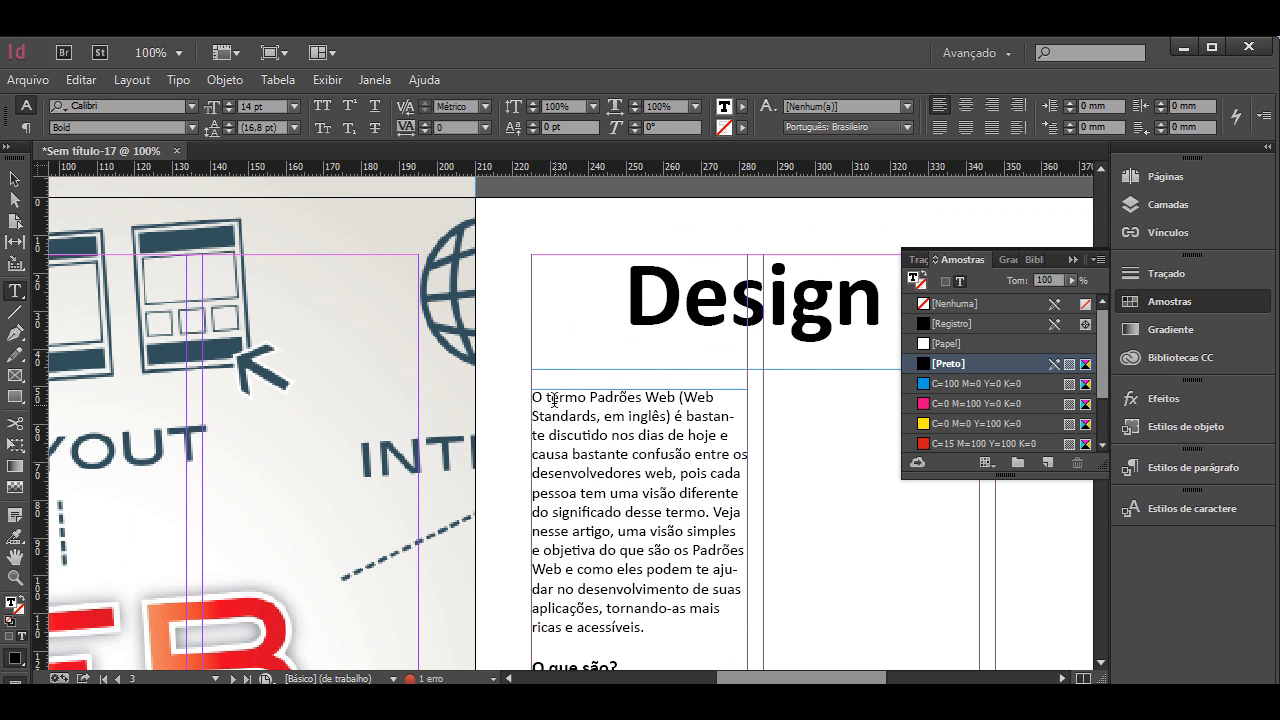
{"action": "left_click_drag", "start_coordinate": [543, 397], "coordinate": [531, 397]}
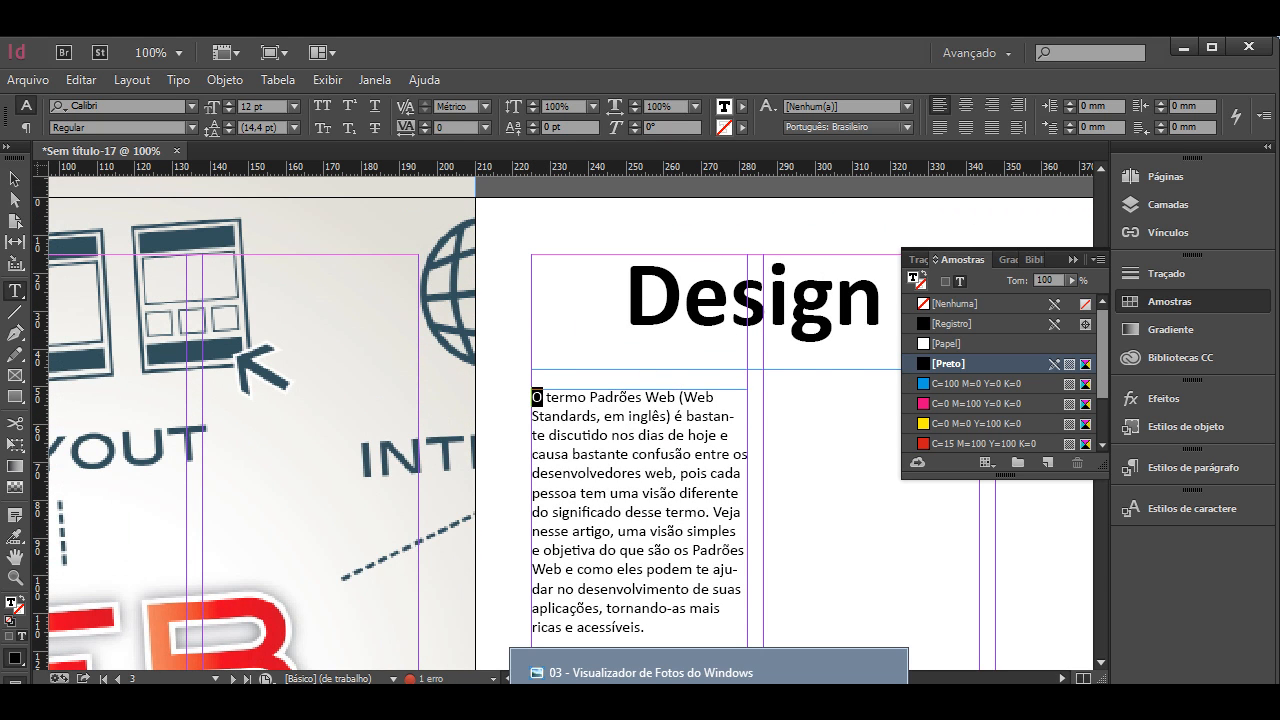
{"action": "left_click", "coordinate": [708, 682]}
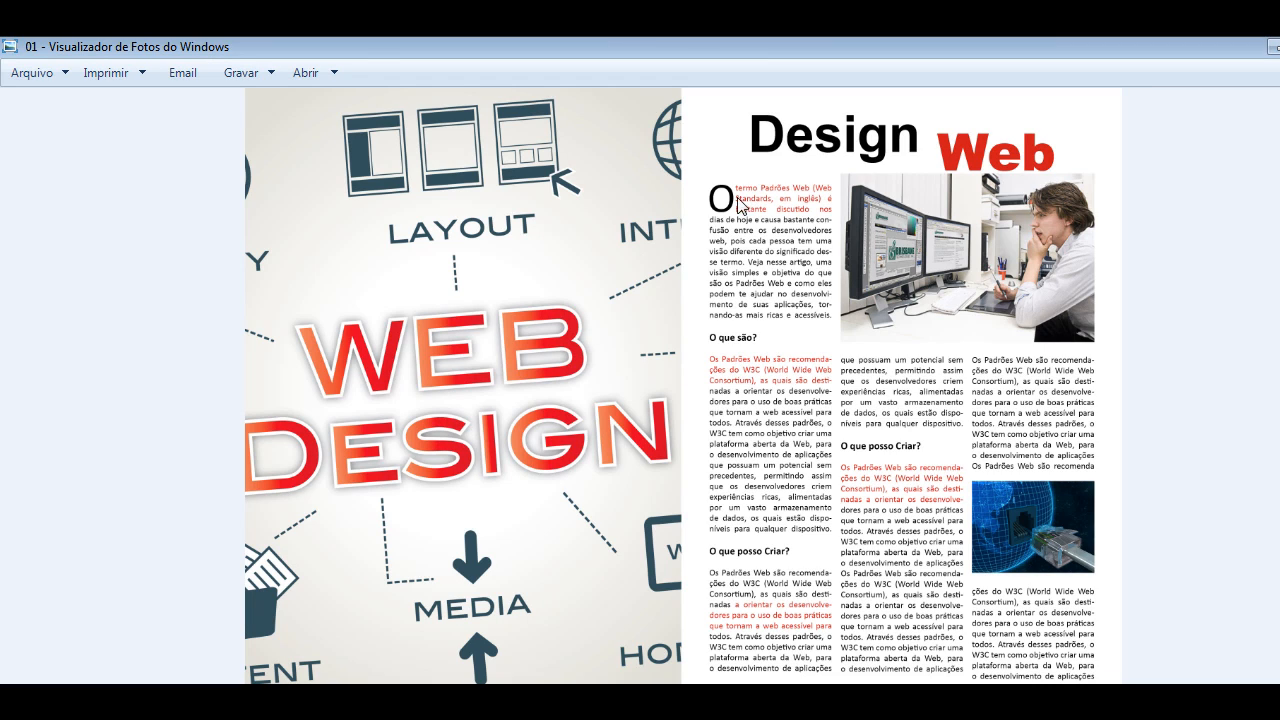
{"action": "left_click", "coordinate": [1273, 48]}
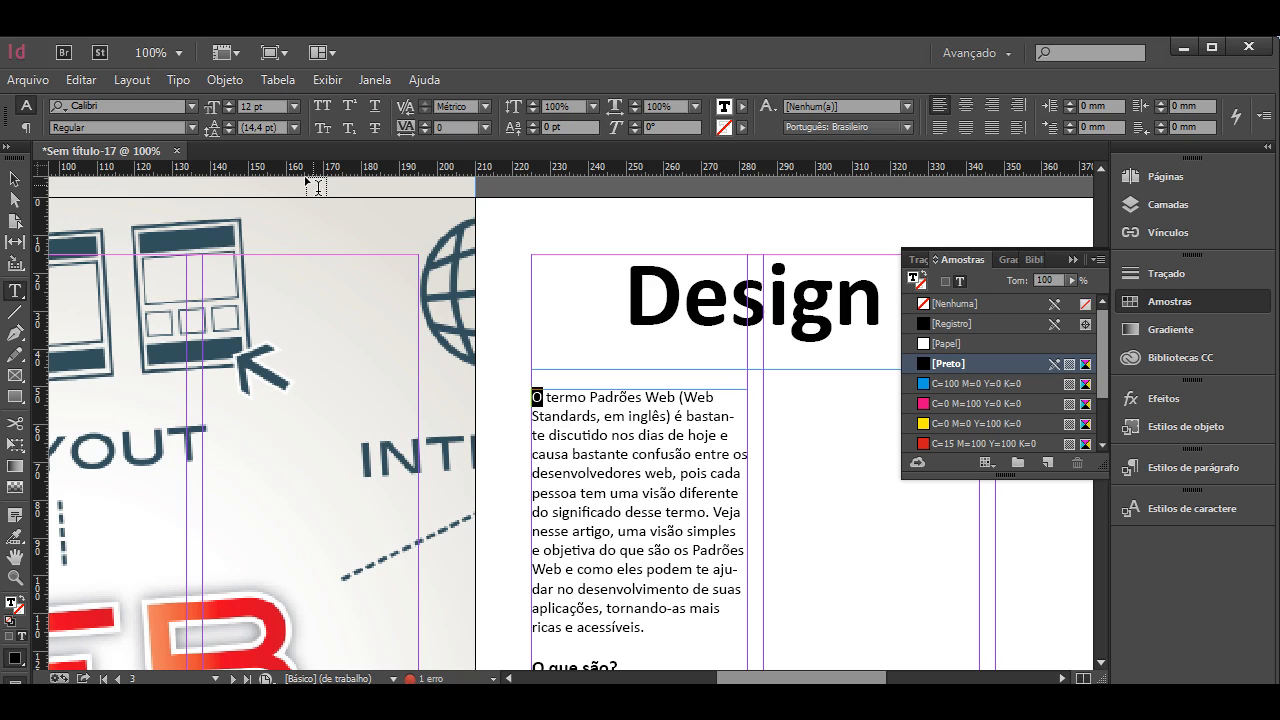
{"action": "left_click", "coordinate": [143, 81]}
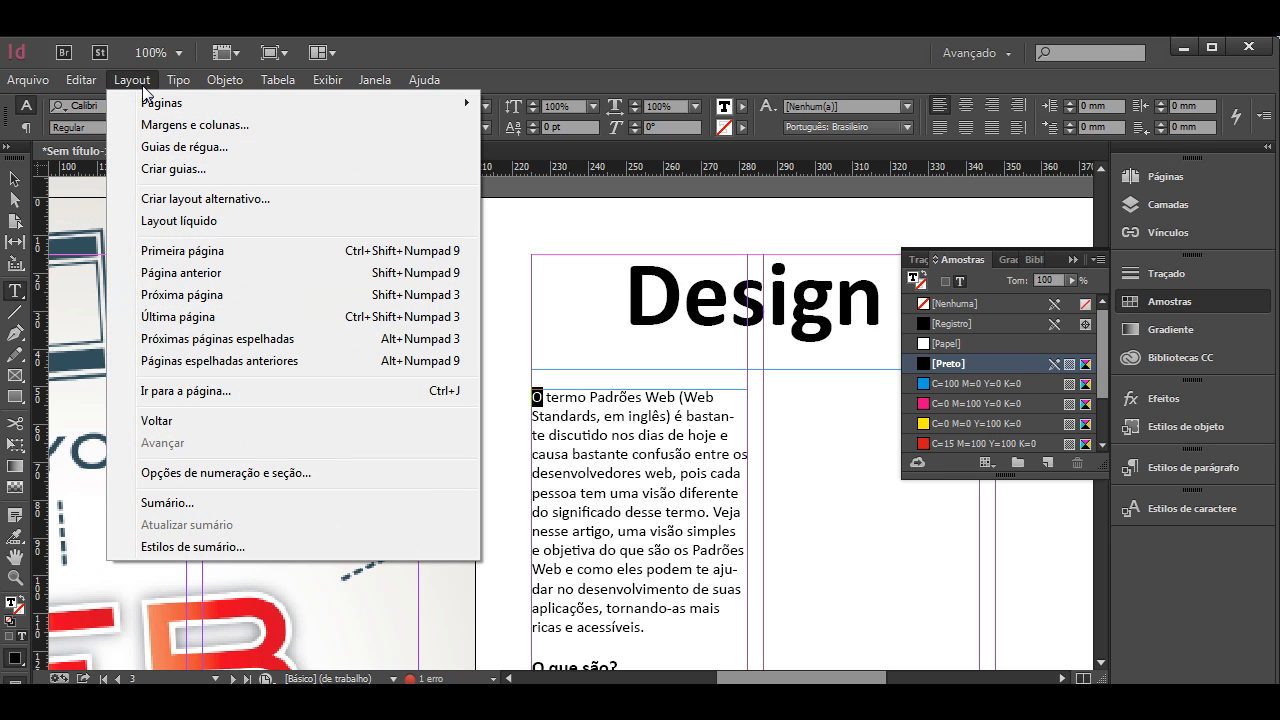
{"action": "mouse_move", "coordinate": [176, 88]}
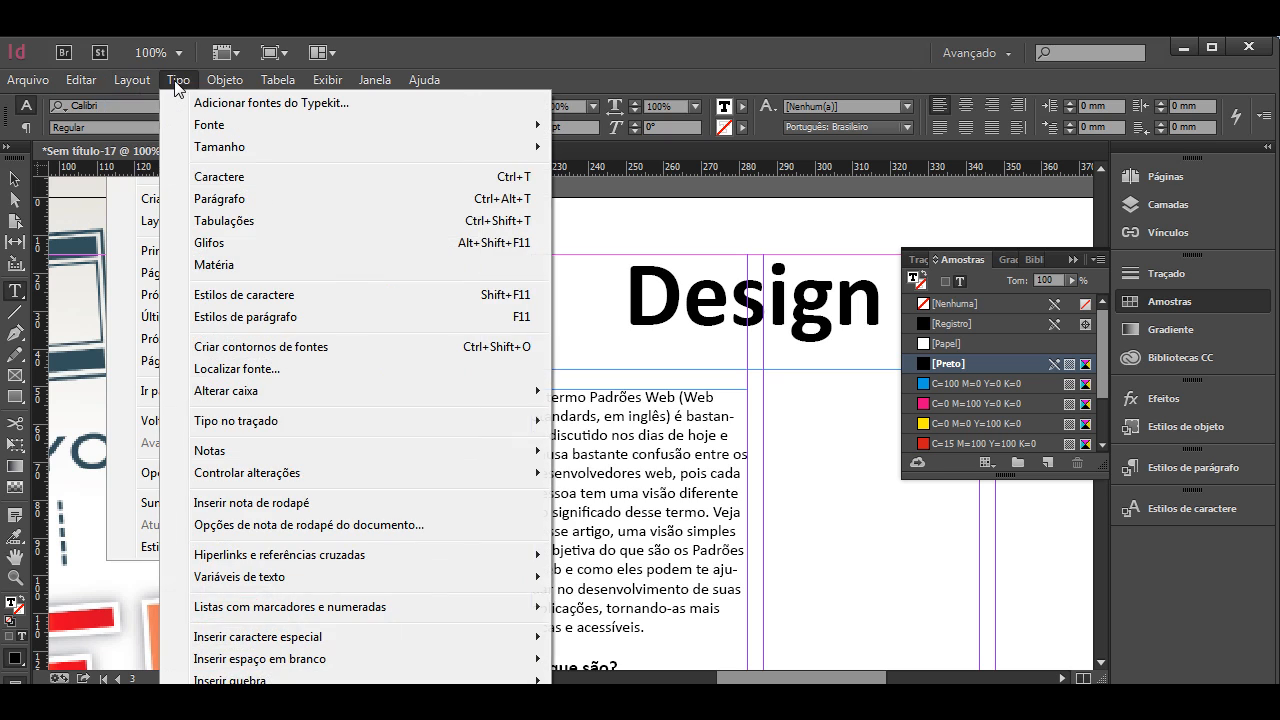
{"action": "mouse_move", "coordinate": [75, 80]}
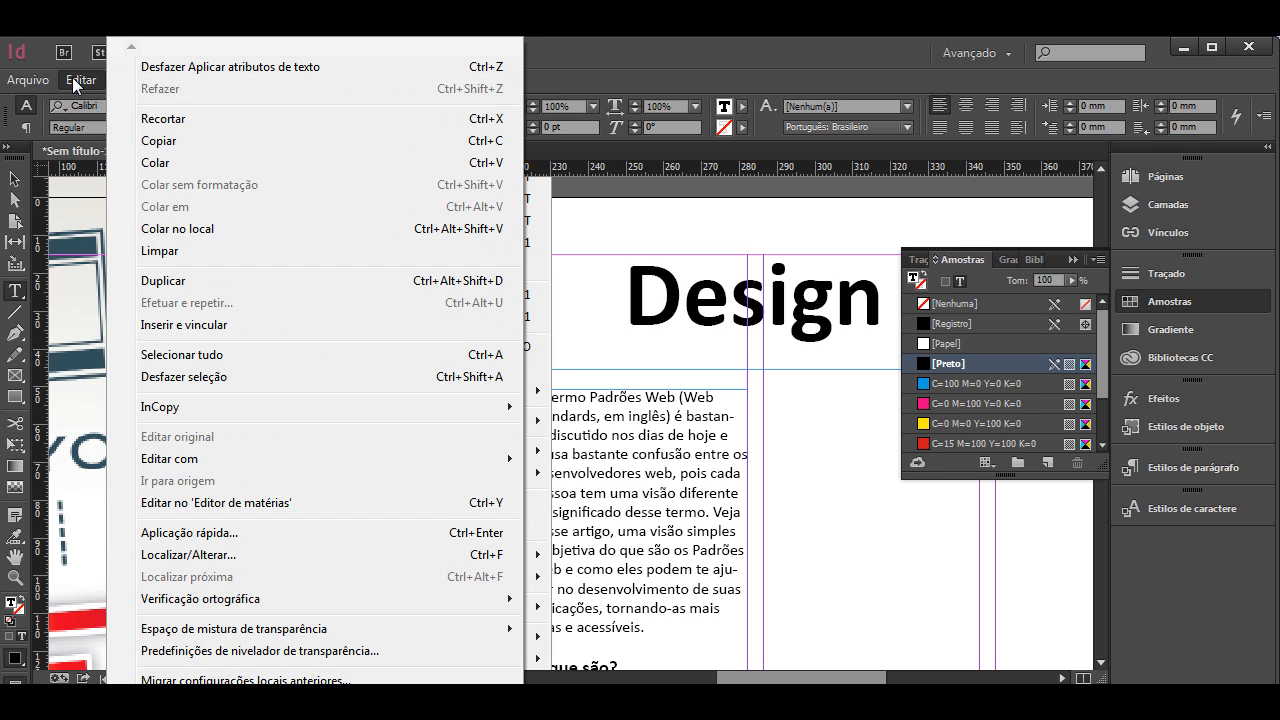
{"action": "left_click", "coordinate": [75, 77]}
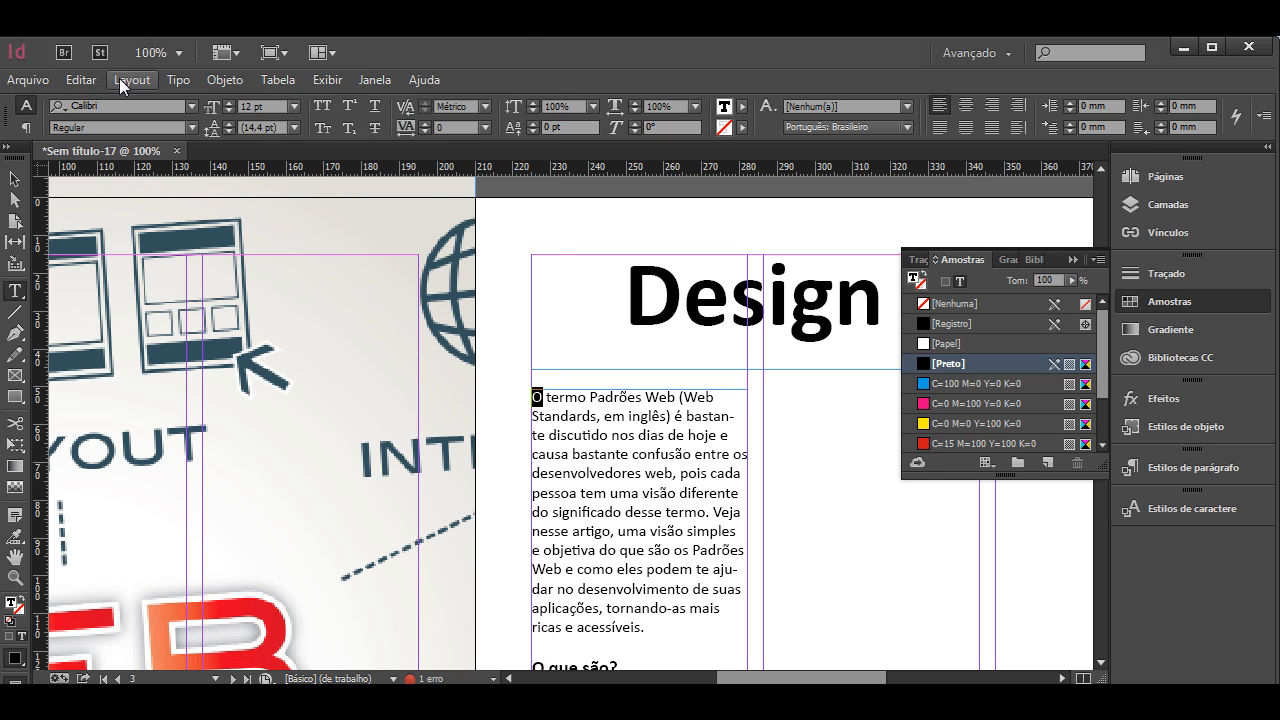
Step: Apply a drop cap of 3 lines and 1 character to the article's opening paragraph, close the paragraph settings and deselect the letter
{"action": "left_click", "coordinate": [178, 80]}
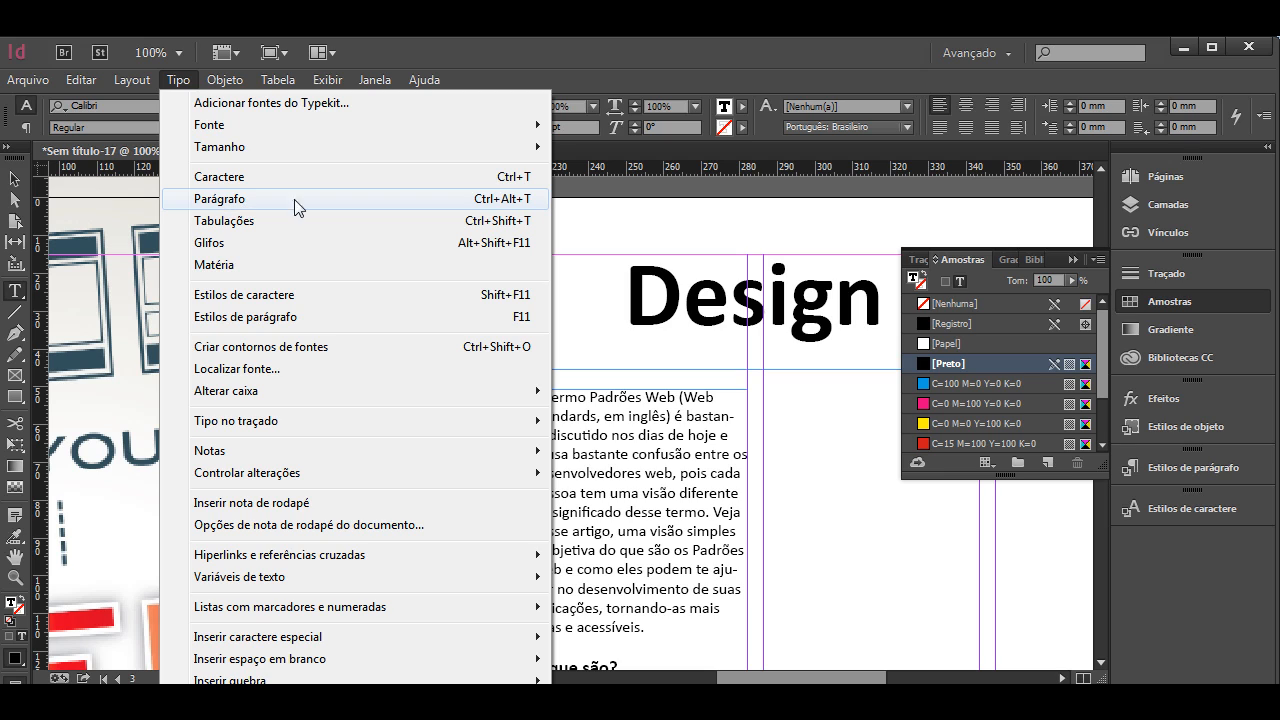
{"action": "left_click", "coordinate": [215, 199]}
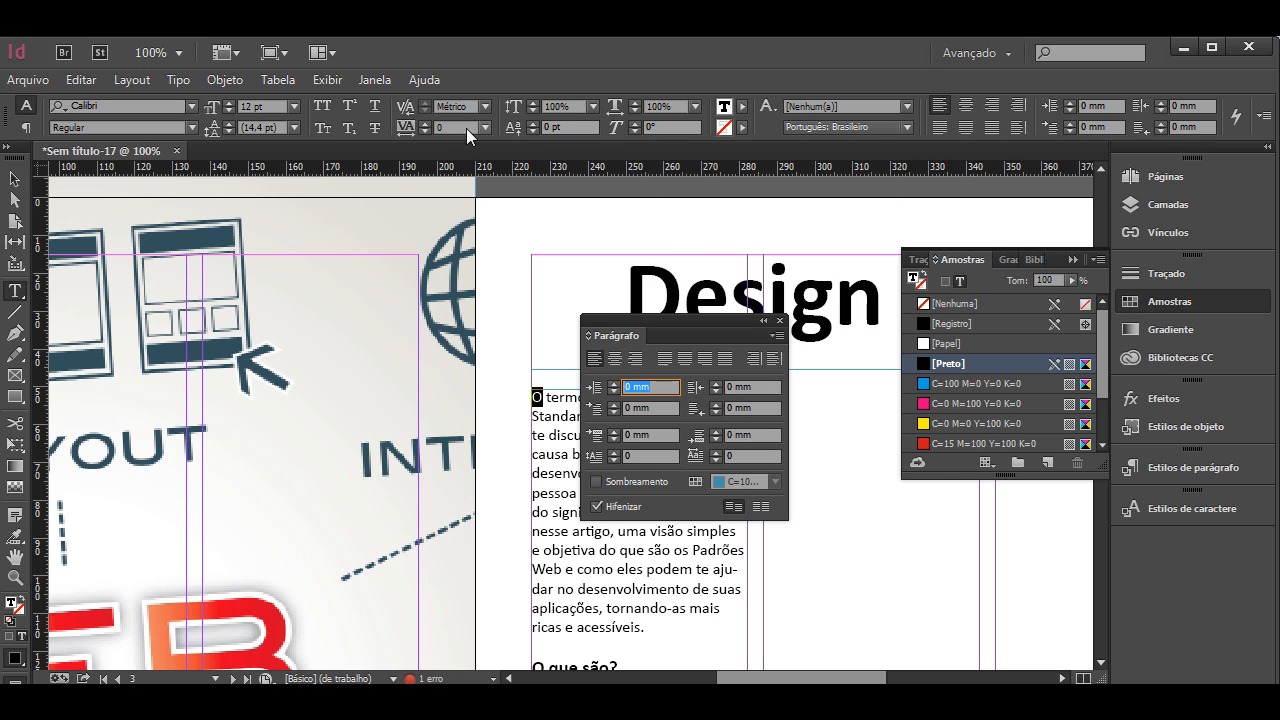
{"action": "left_click", "coordinate": [614, 452]}
{"action": "left_click", "coordinate": [614, 452]}
{"action": "left_click", "coordinate": [614, 452]}
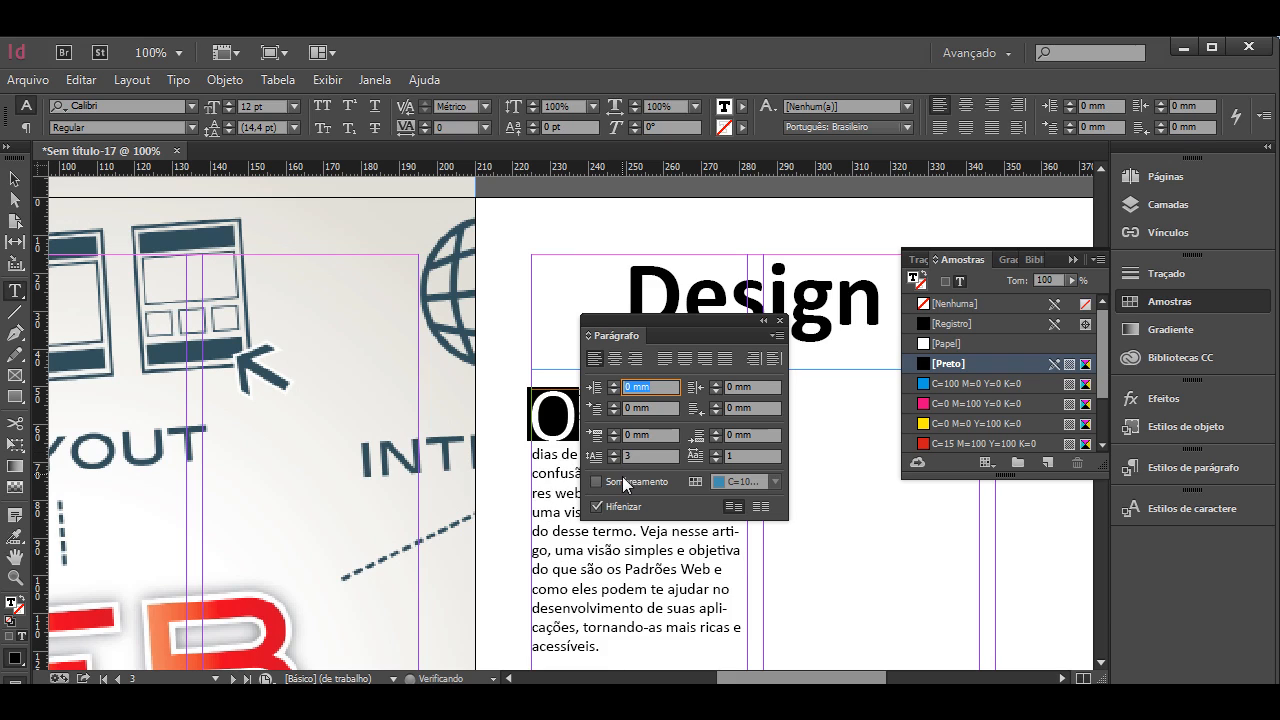
{"action": "left_click_drag", "start_coordinate": [661, 322], "coordinate": [741, 287]}
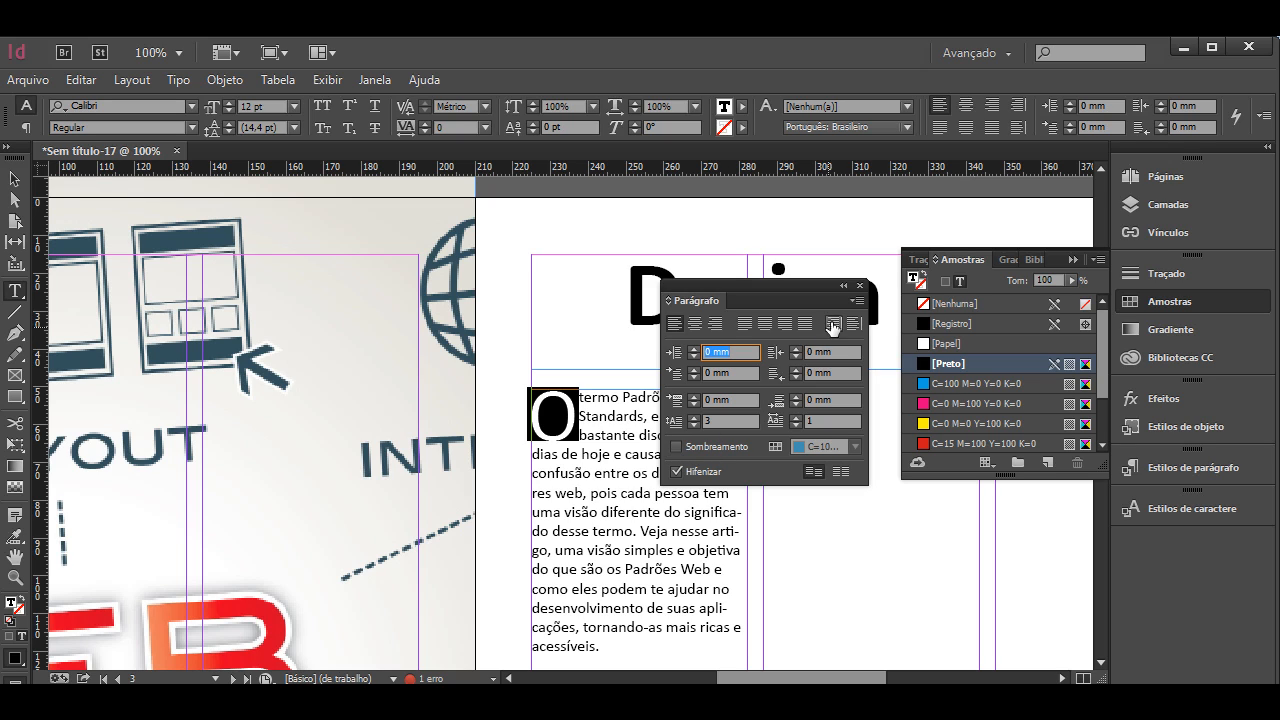
{"action": "left_click", "coordinate": [859, 287]}
{"action": "left_click", "coordinate": [697, 470]}
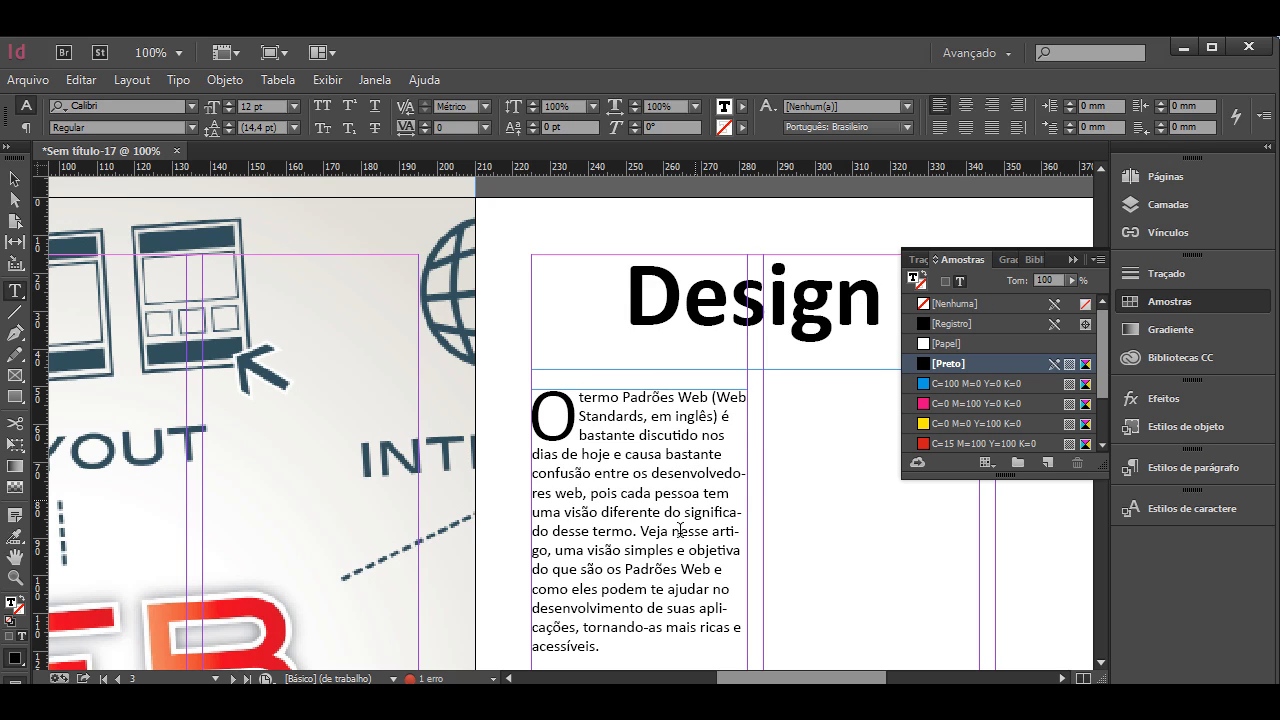